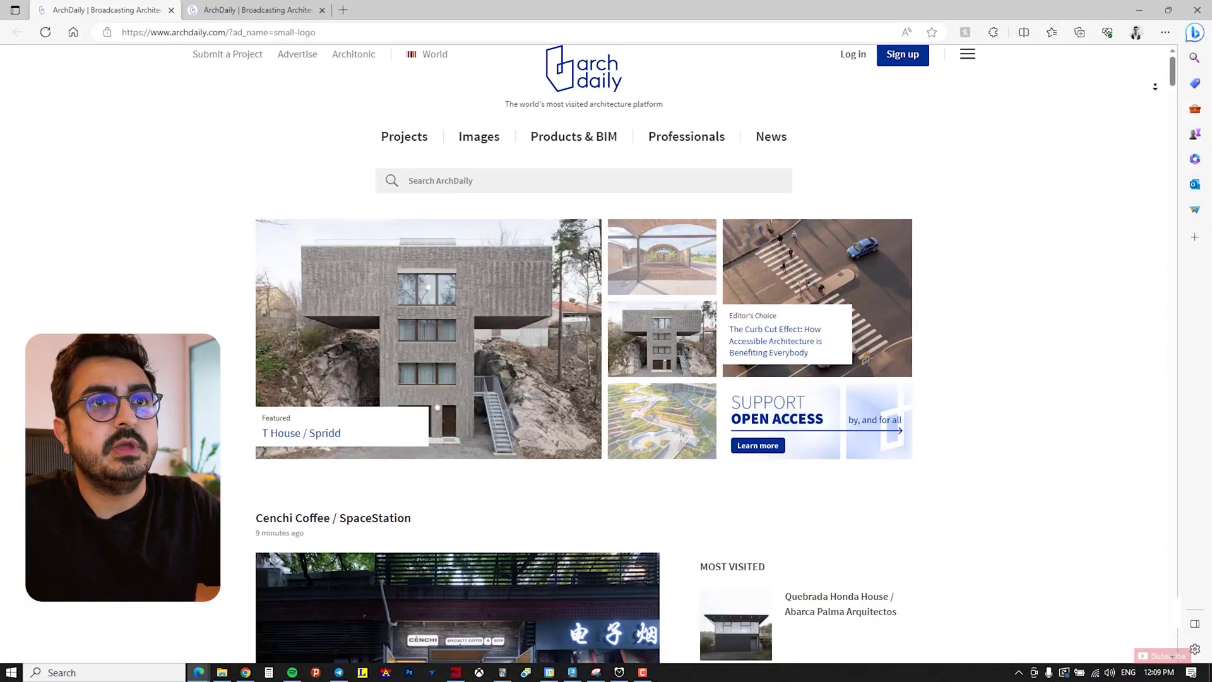
Browse the featured projects and recent project posts on the ArchDaily home page.
scroll(1157, 93, "down", 5)
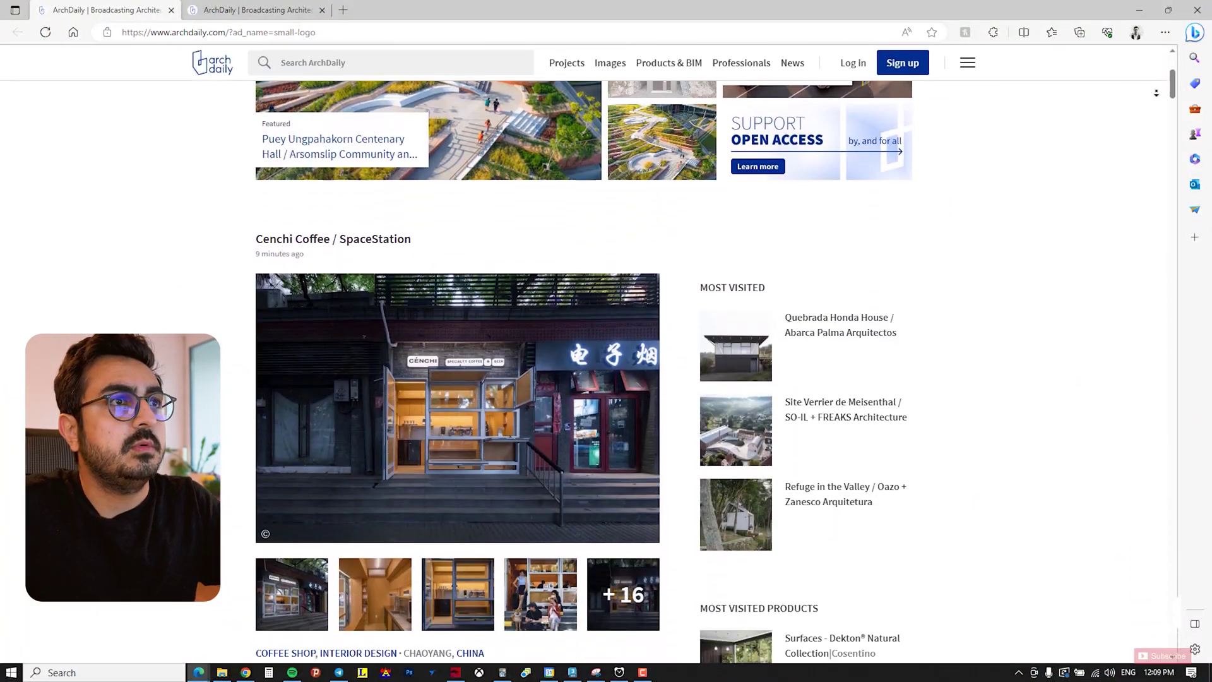
scroll(1156, 92, "down", 10)
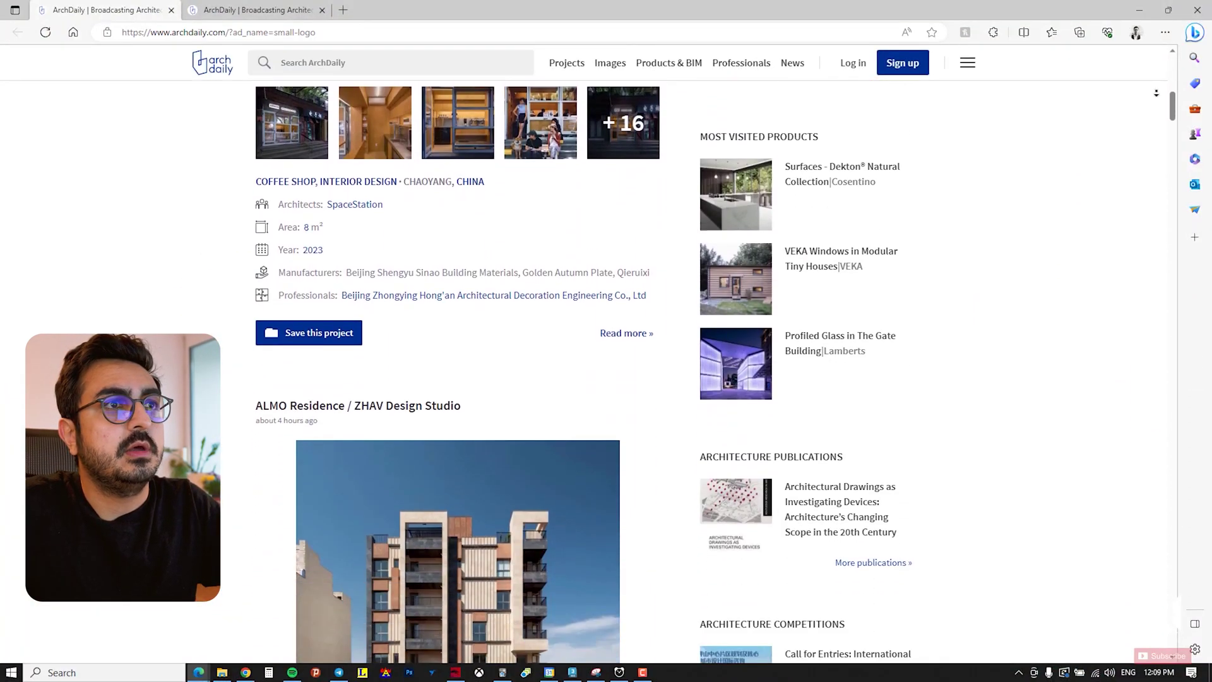
scroll(1156, 93, "down", 10)
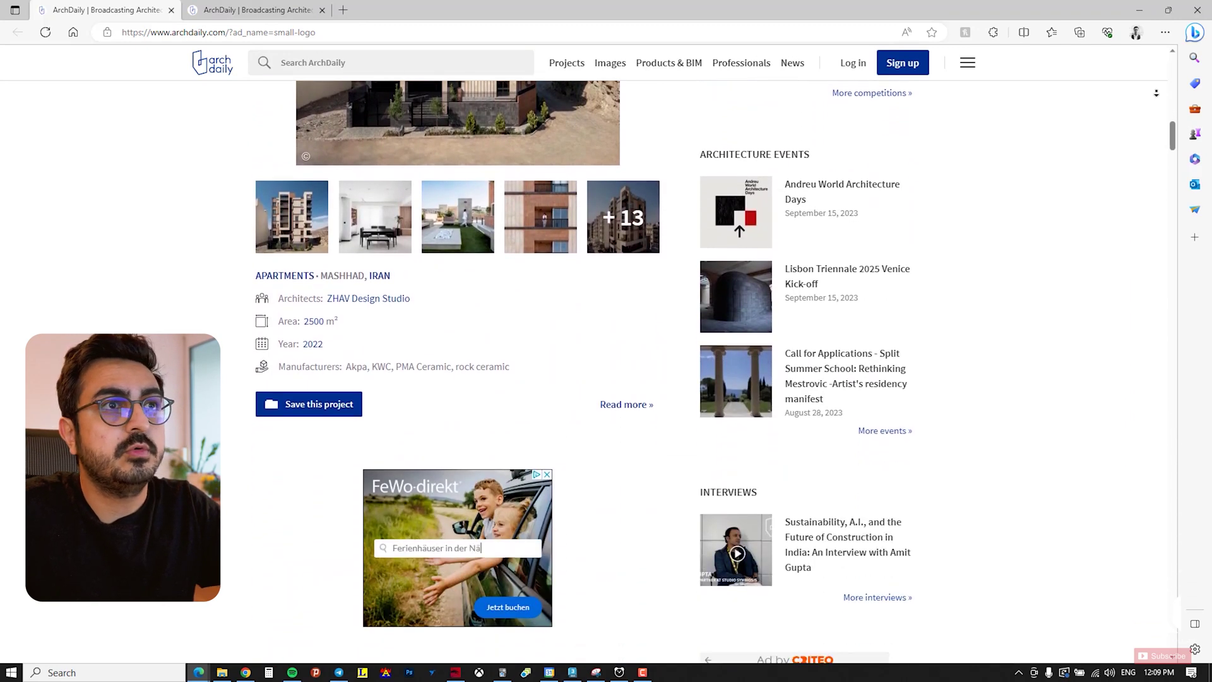
scroll(1157, 93, "down", 10)
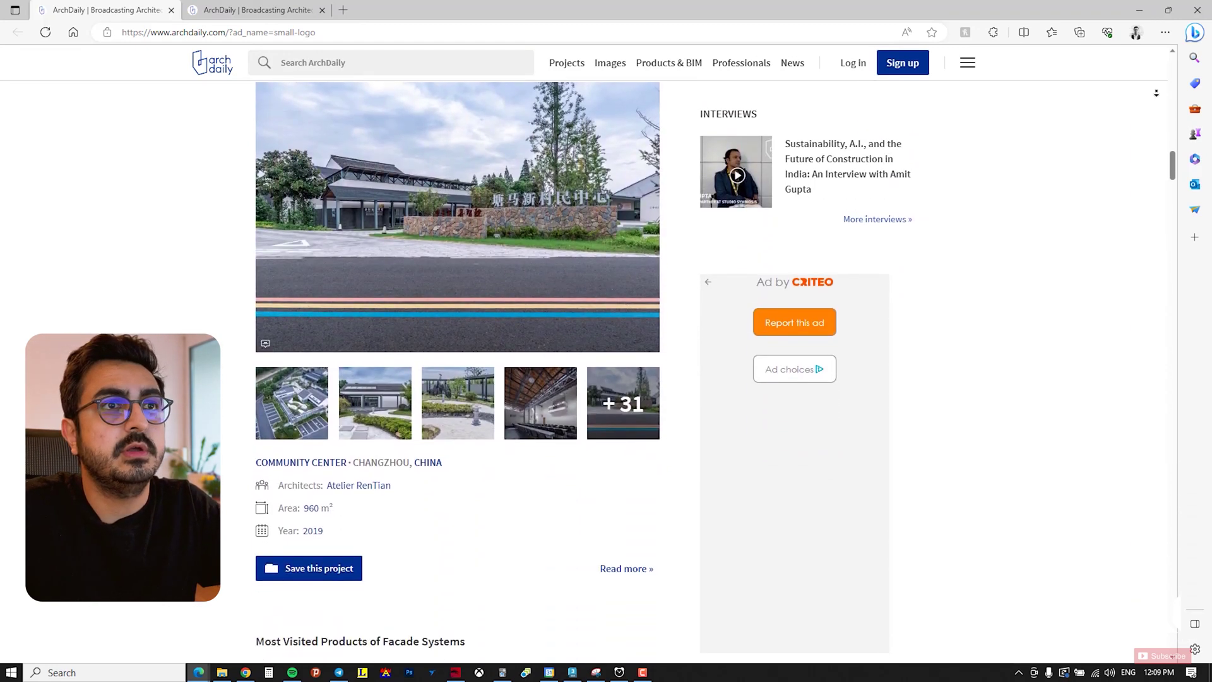
scroll(1156, 93, "down", 10)
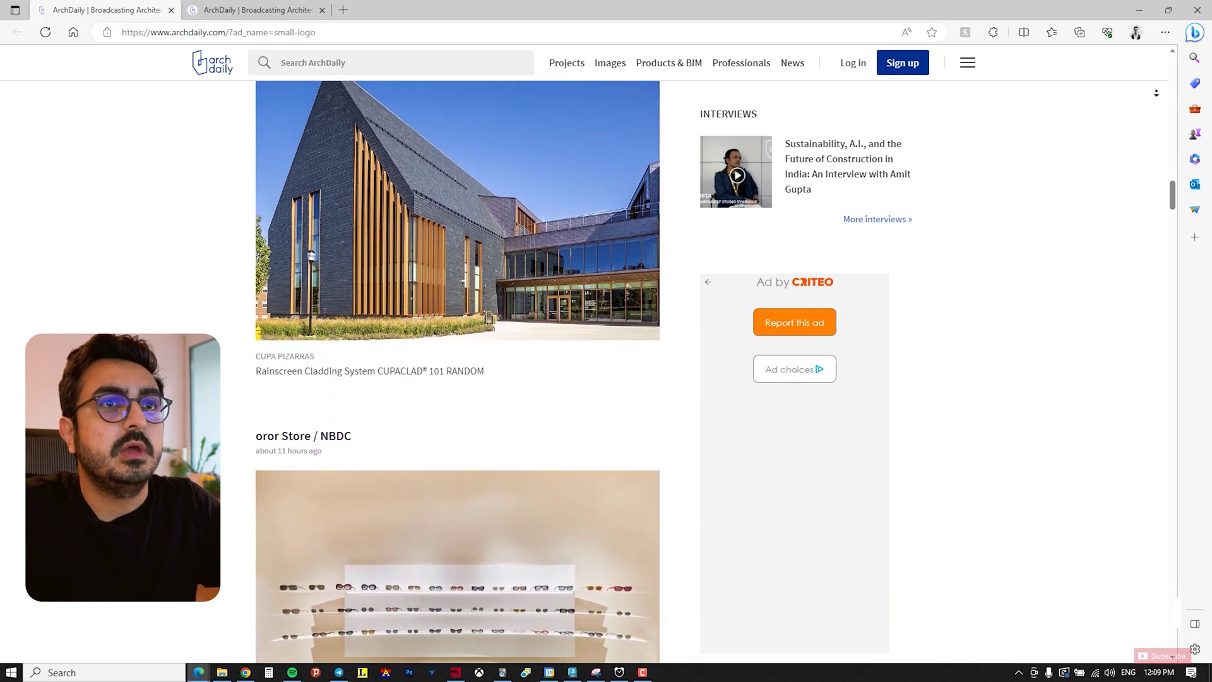
scroll(1156, 93, "down", 10)
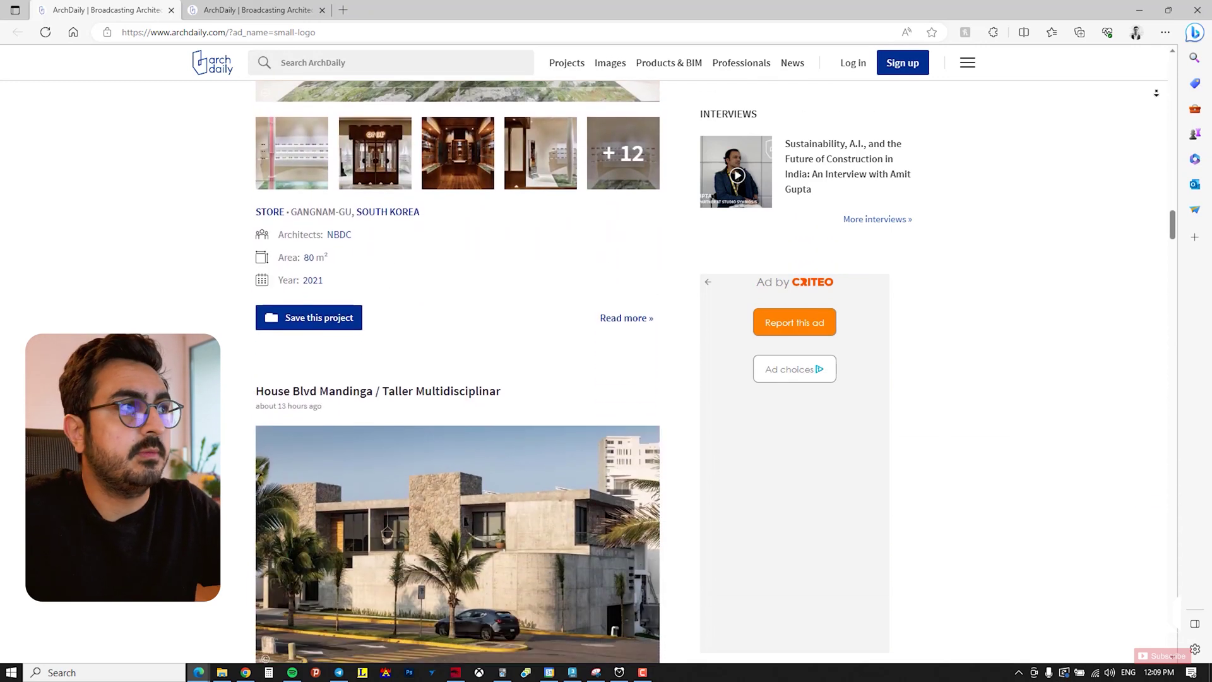
scroll(1156, 93, "down", 10)
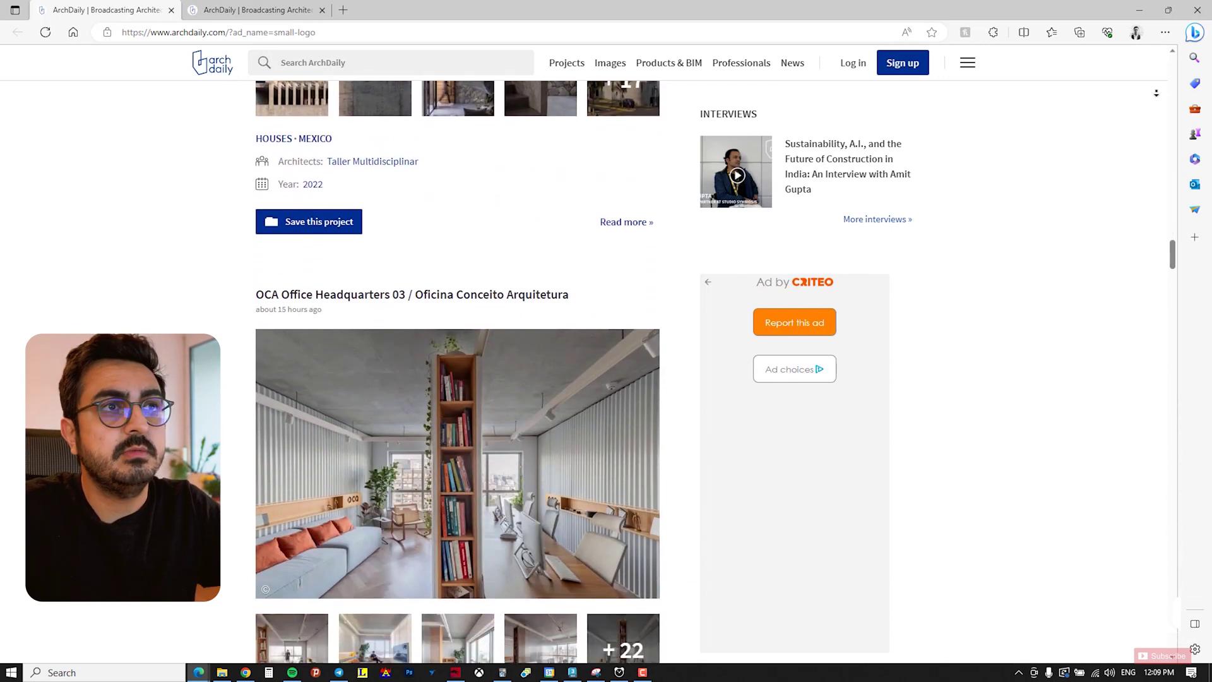
scroll(1156, 93, "down", 5)
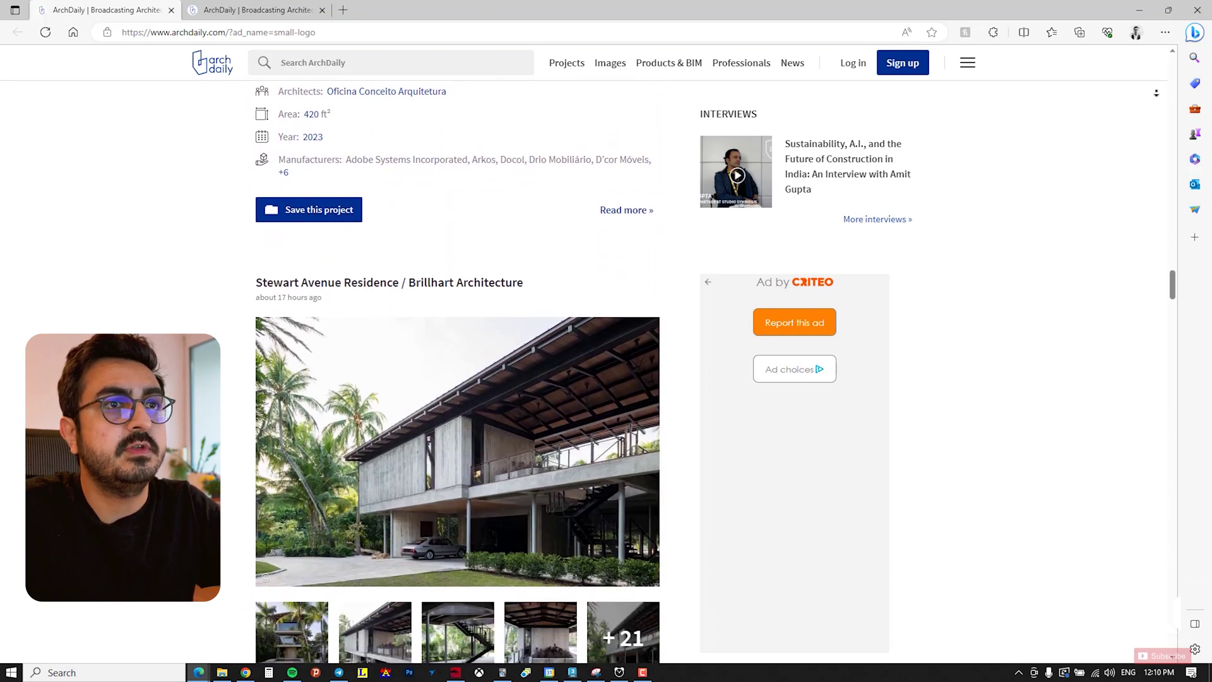
scroll(1156, 93, "down", 10)
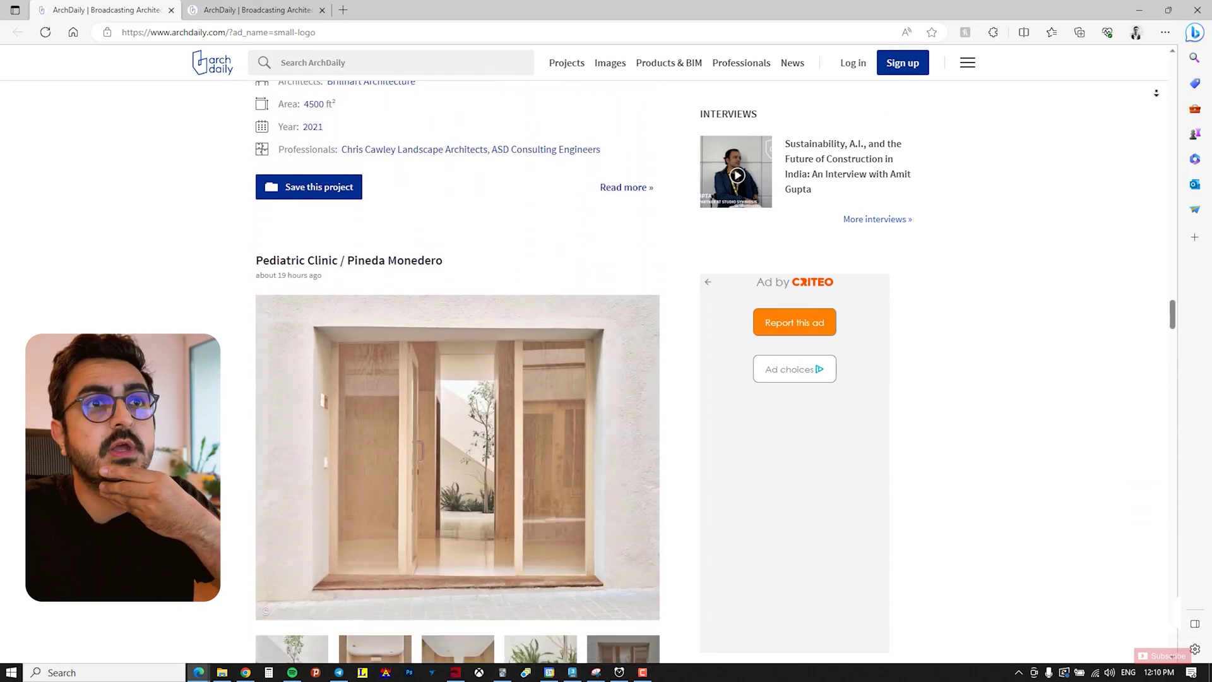
scroll(1157, 93, "down", 10)
scroll(1156, 93, "down", 10)
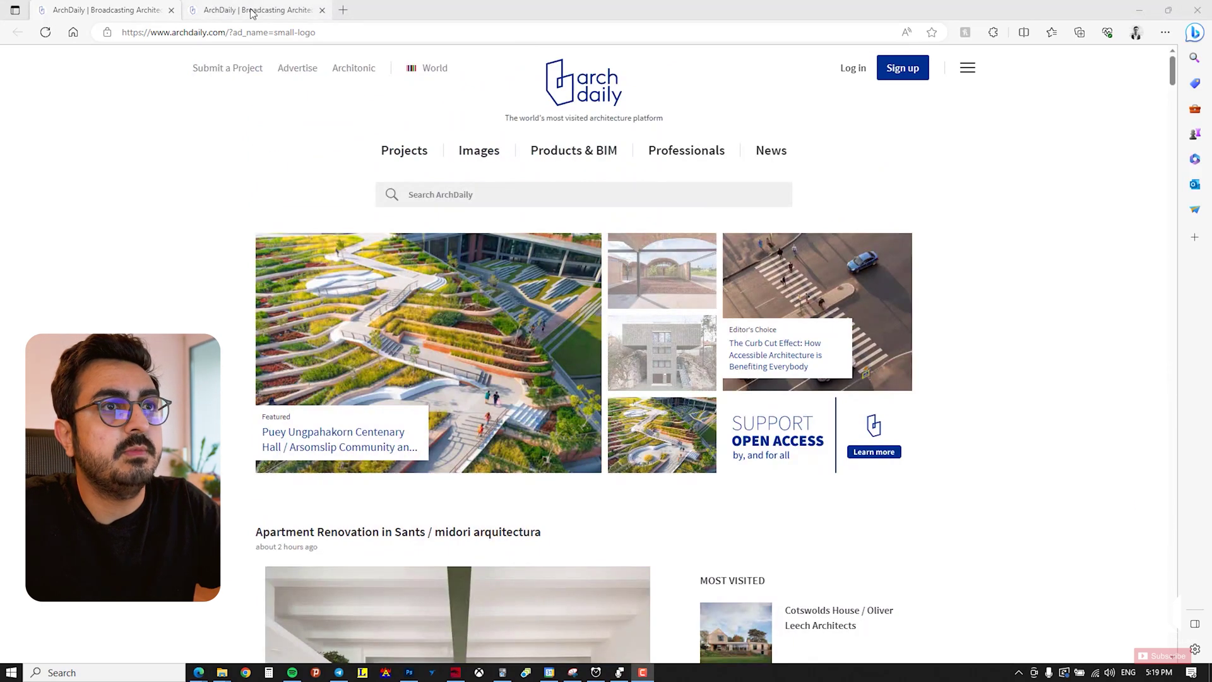
Open the PNG file of the full blue ArchDaily logo from the logos page in its own tab.
left_click(251, 12)
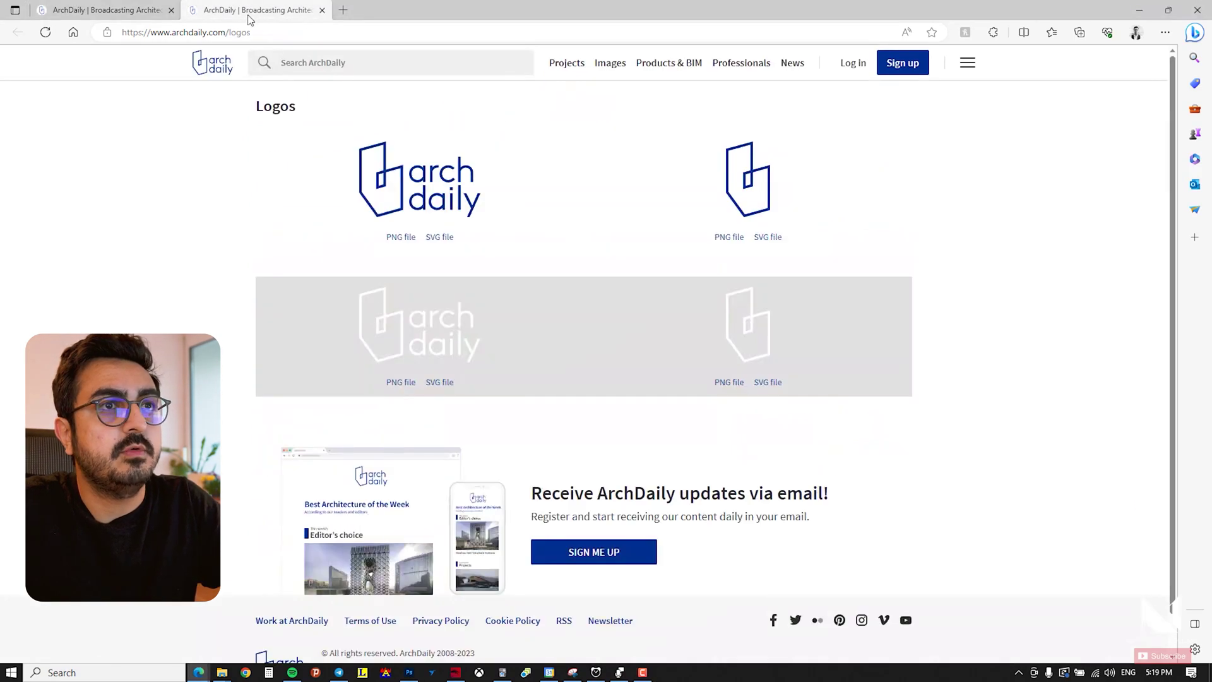
middle_click(404, 244)
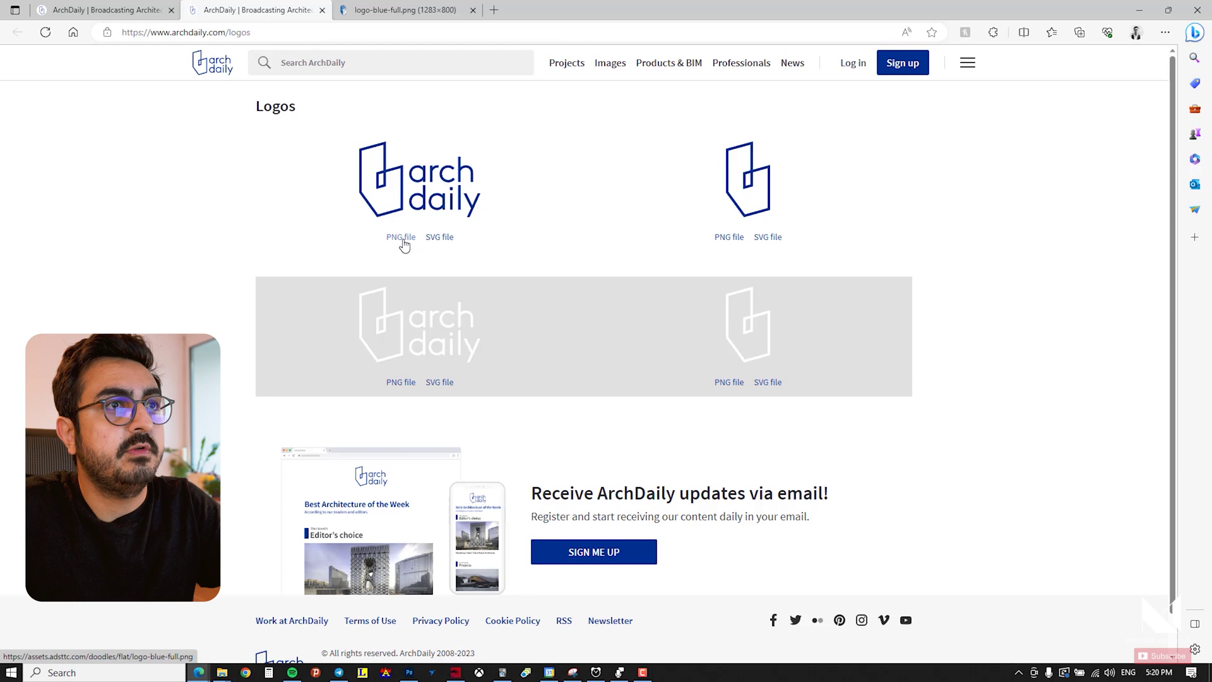
left_click(407, 10)
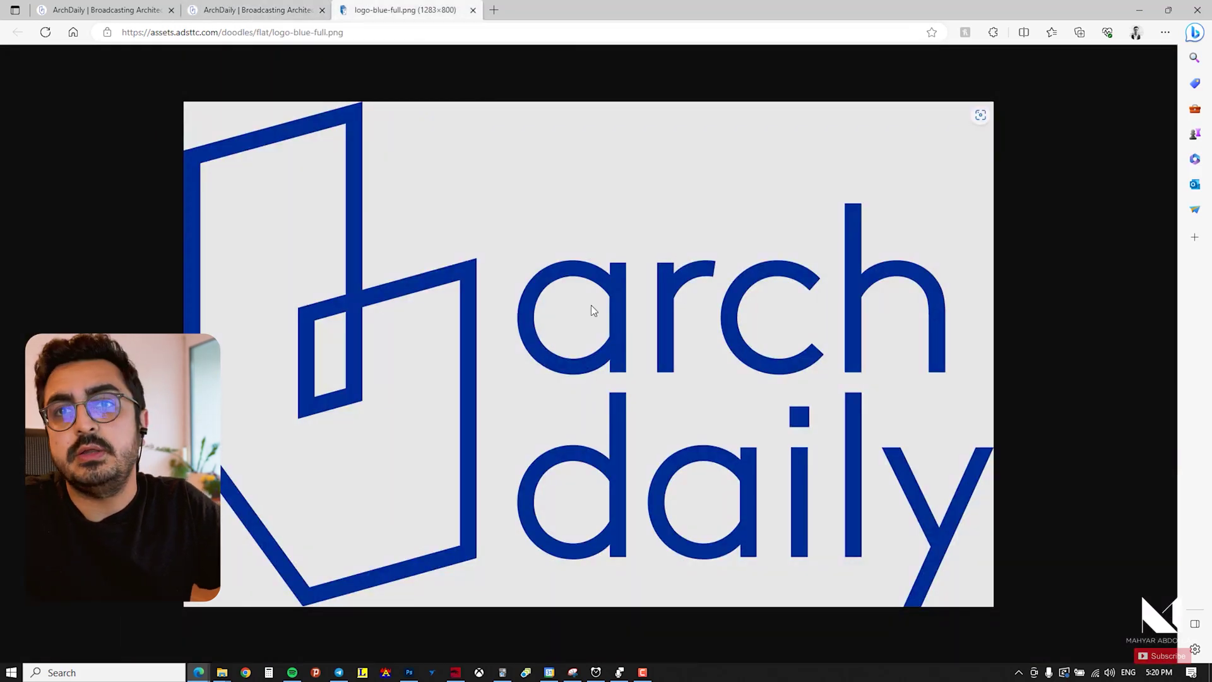
right_click(610, 249)
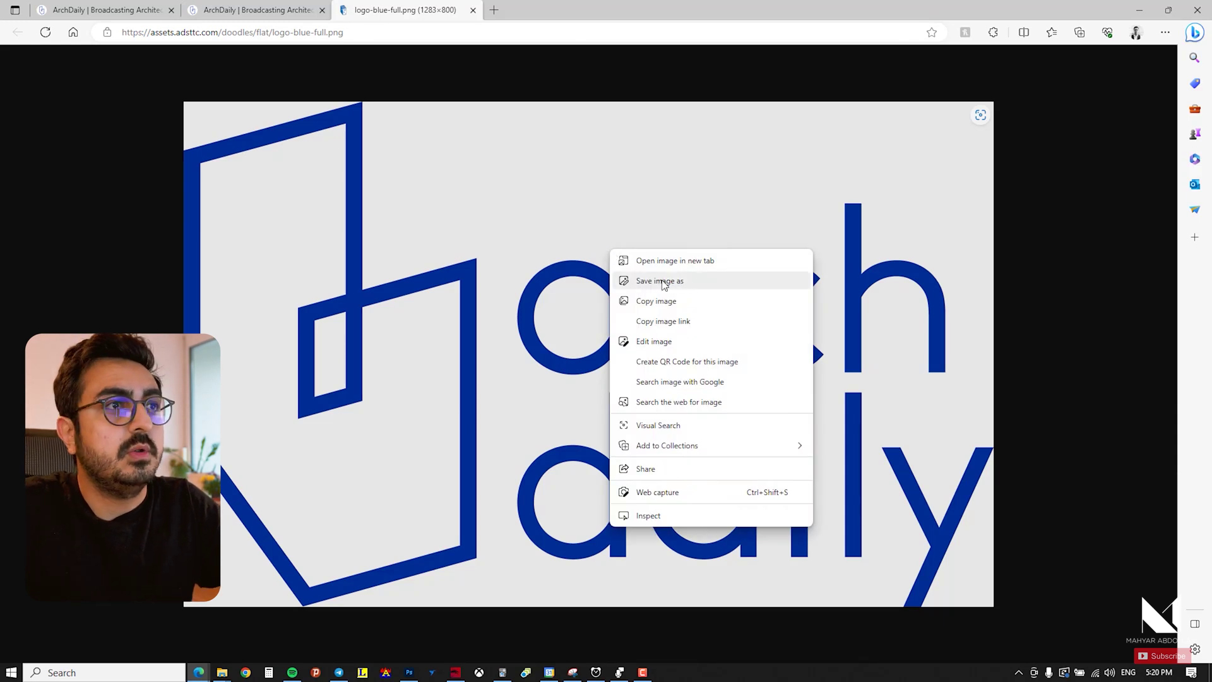
left_click(680, 210)
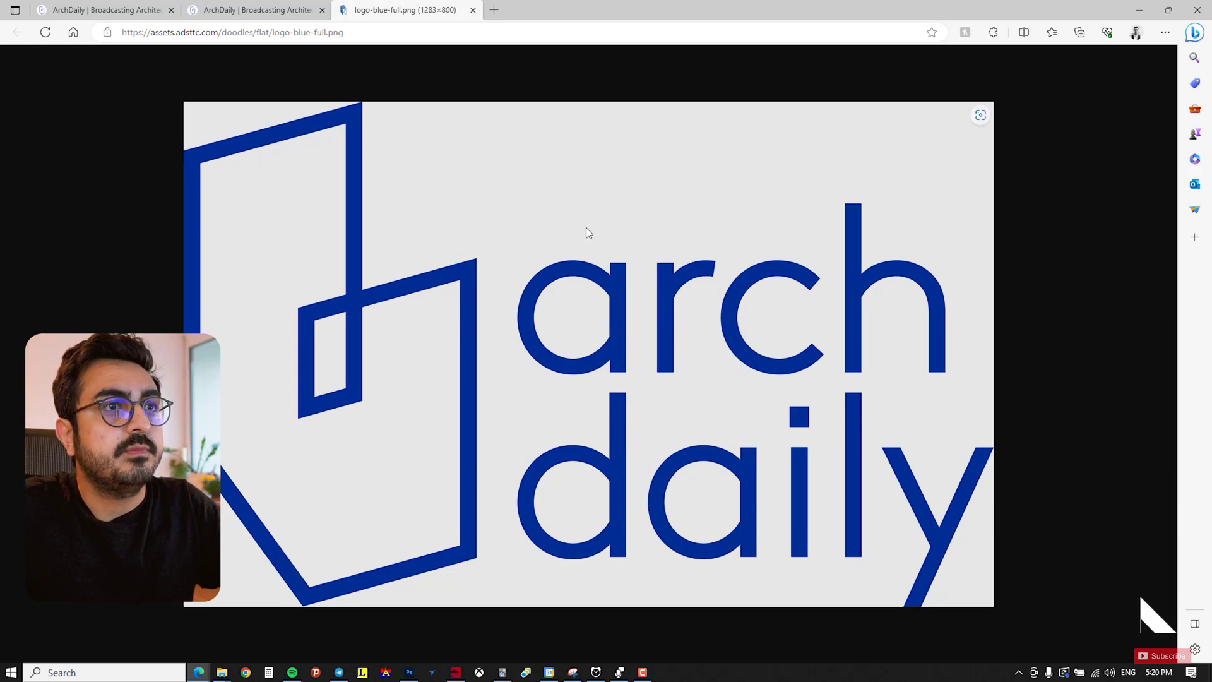
Switch to Photoshop and use Crop to extend the logo-blue-full.png canvas by a small margin on all four sides, to about 1341 x 860 px.
left_click(410, 672)
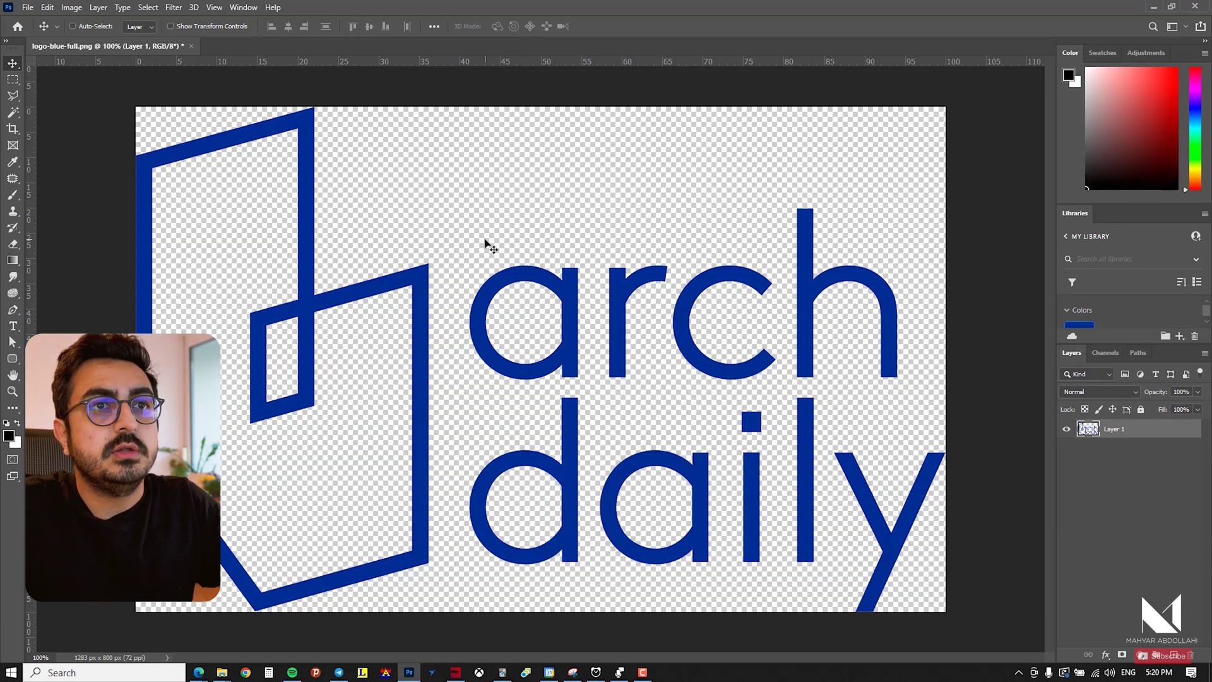
key("ctrl+space")
left_click_drag(502, 242, 482, 243)
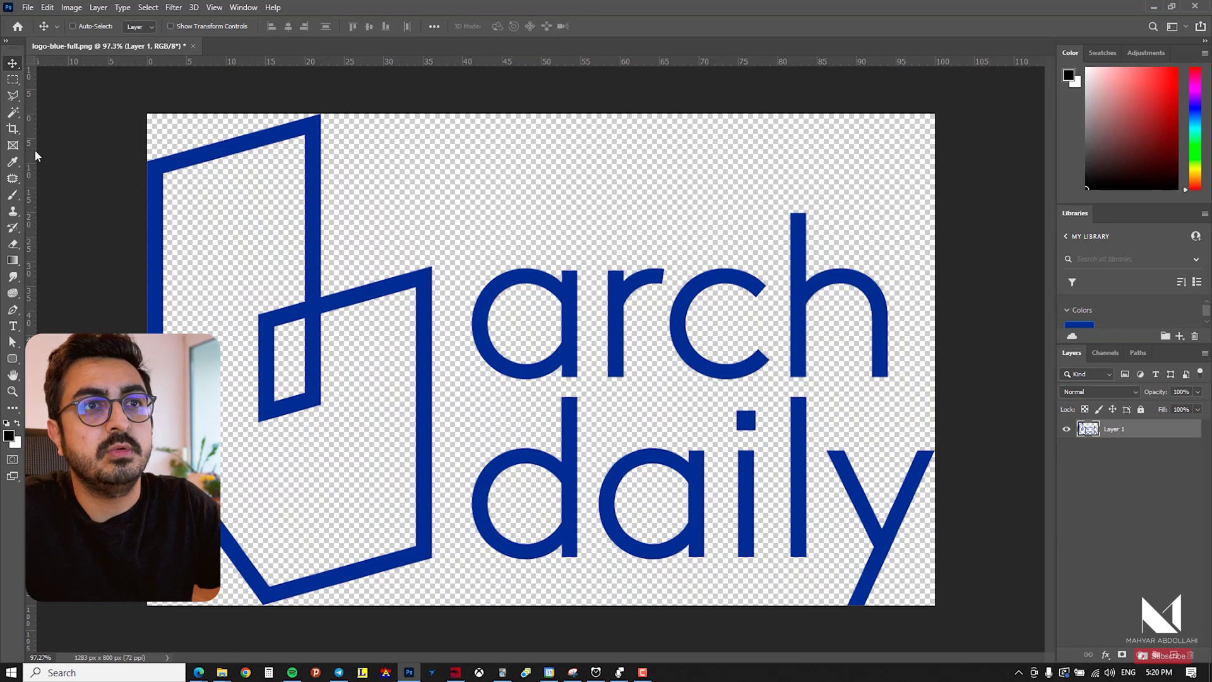
left_click(13, 130)
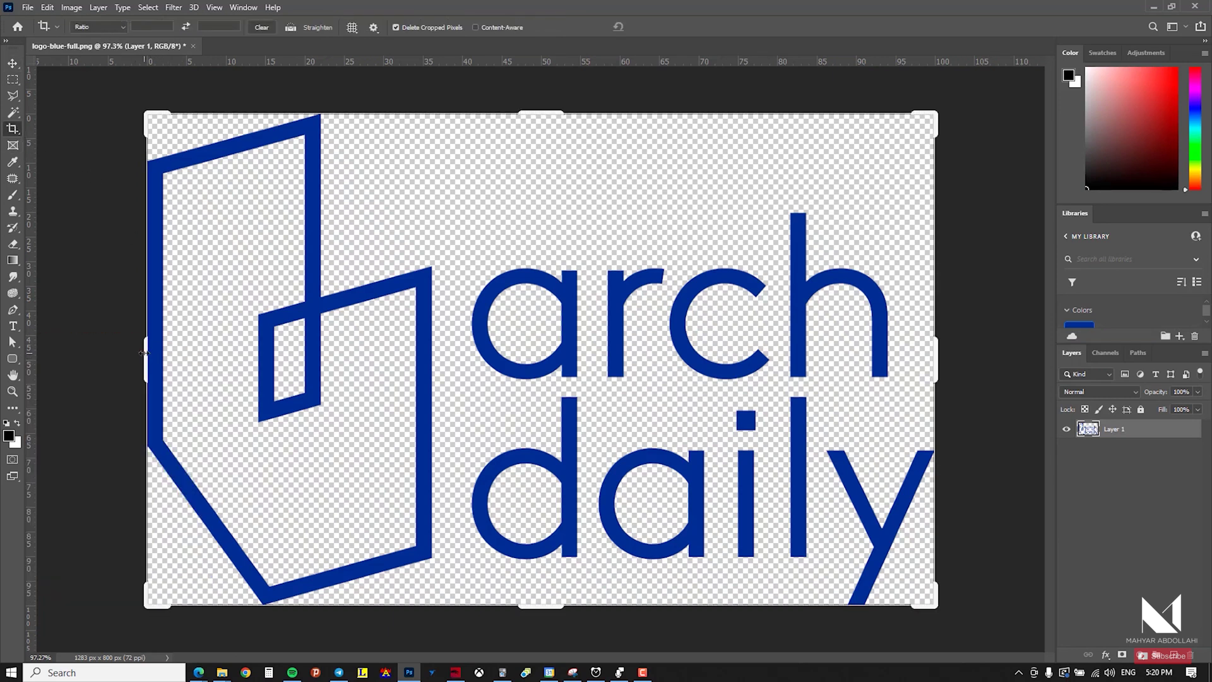
left_click_drag(144, 354, 135, 344)
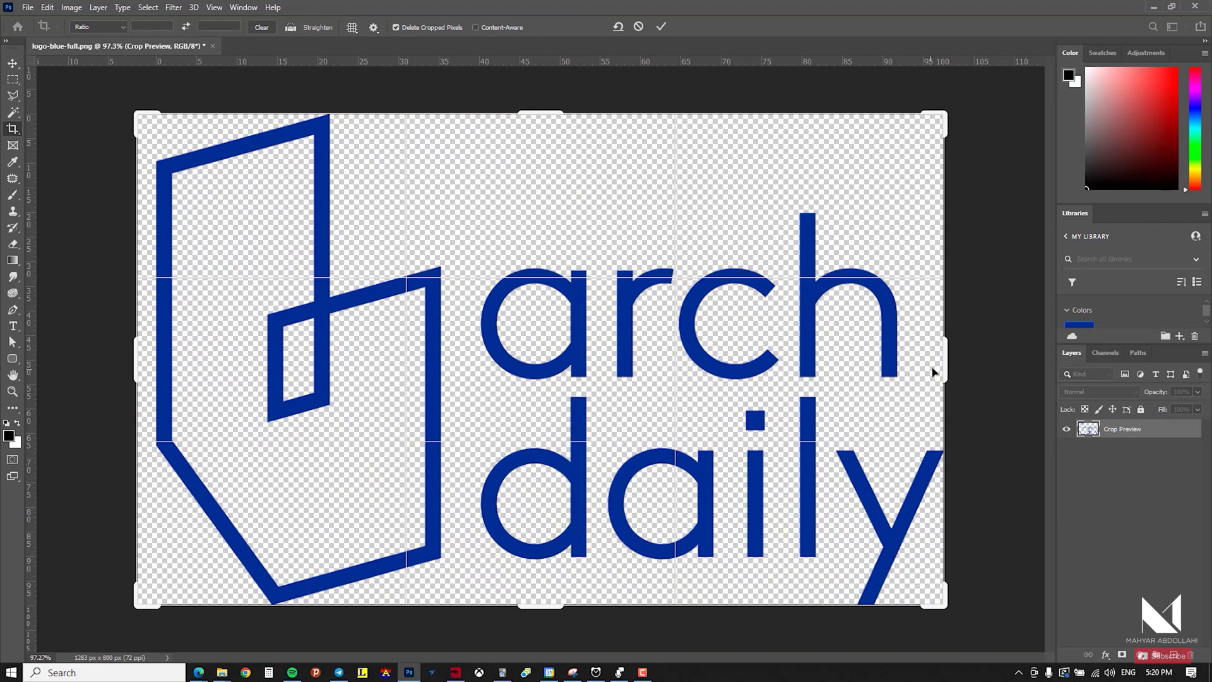
left_click_drag(951, 364, 959, 365)
left_click_drag(519, 111, 521, 99)
left_click_drag(559, 619, 558, 627)
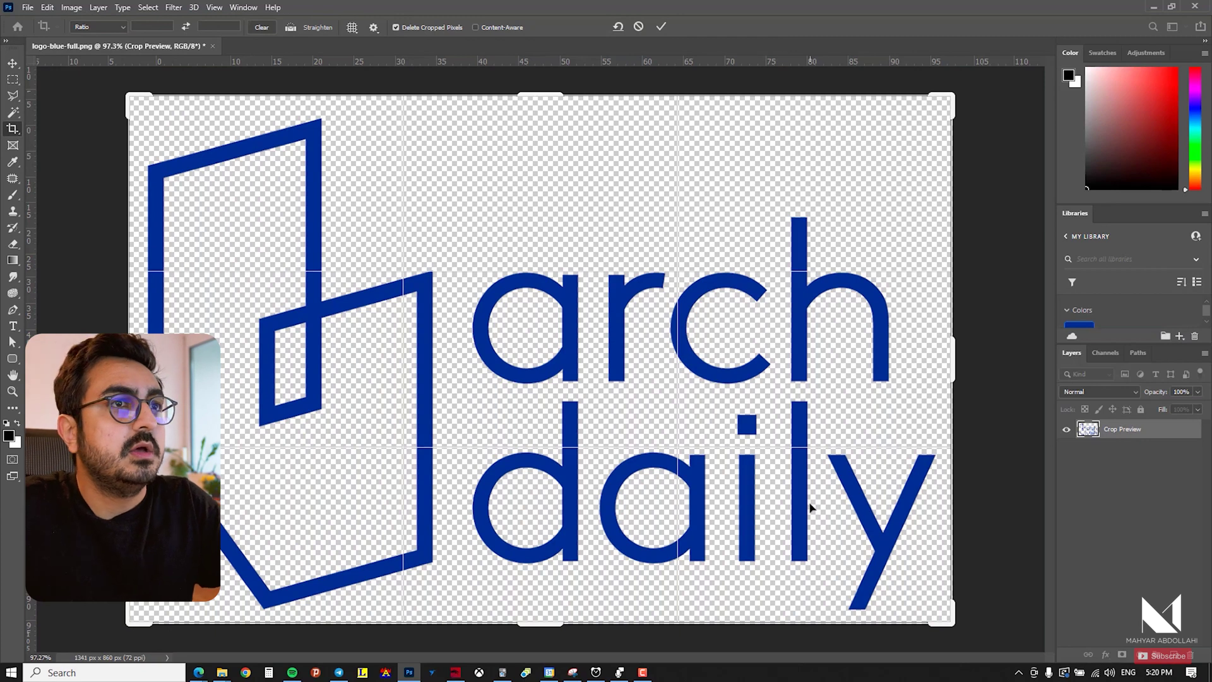
key("Return")
key("v")
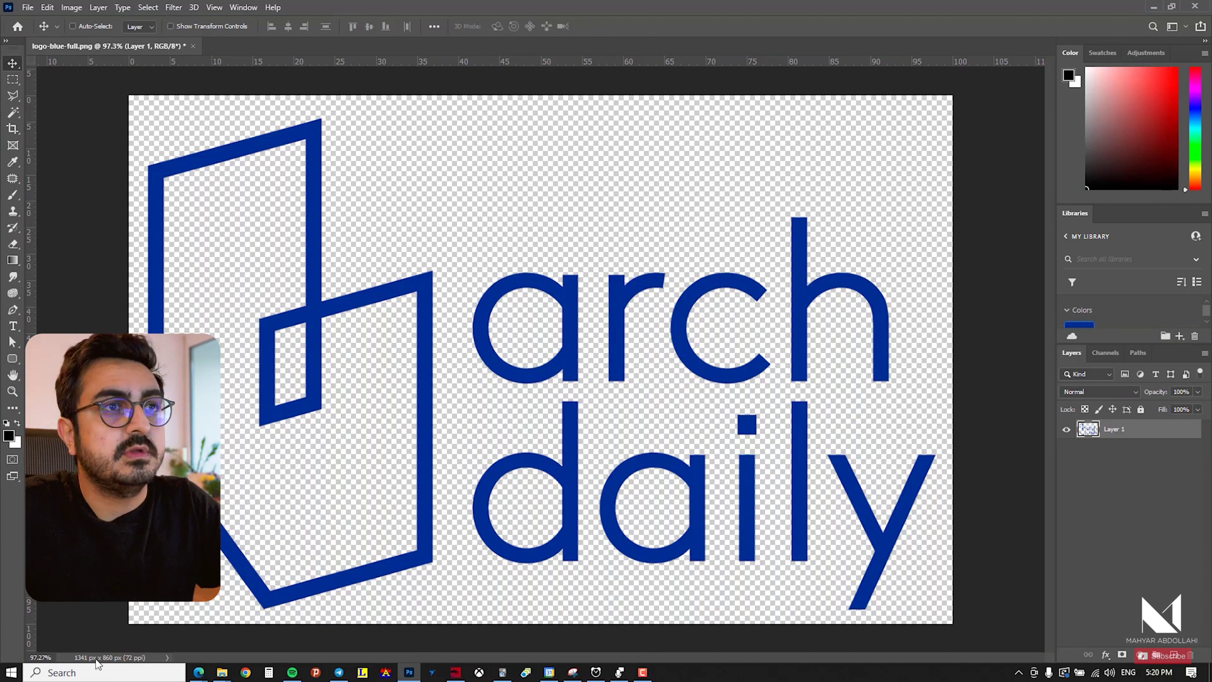
Resize the image to a width of 2000 pixels, then raise its resolution to 300 pixels/inch with resampling on, and check the logo edges.
left_click(97, 657)
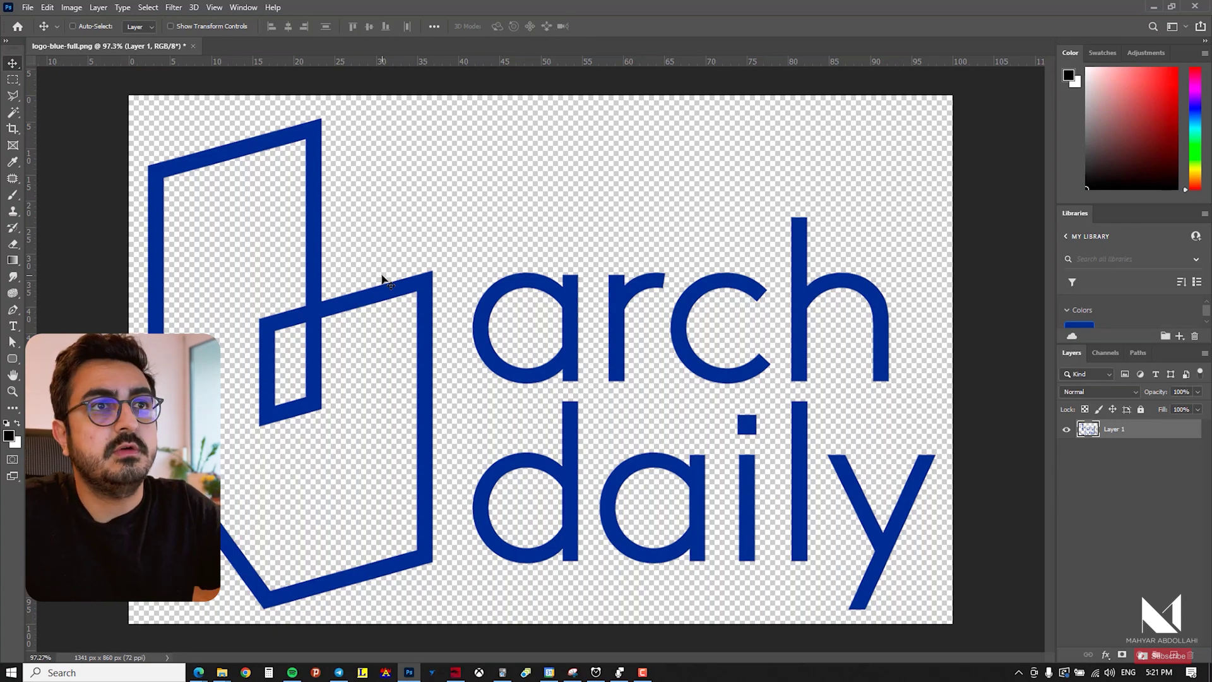
left_click(71, 8)
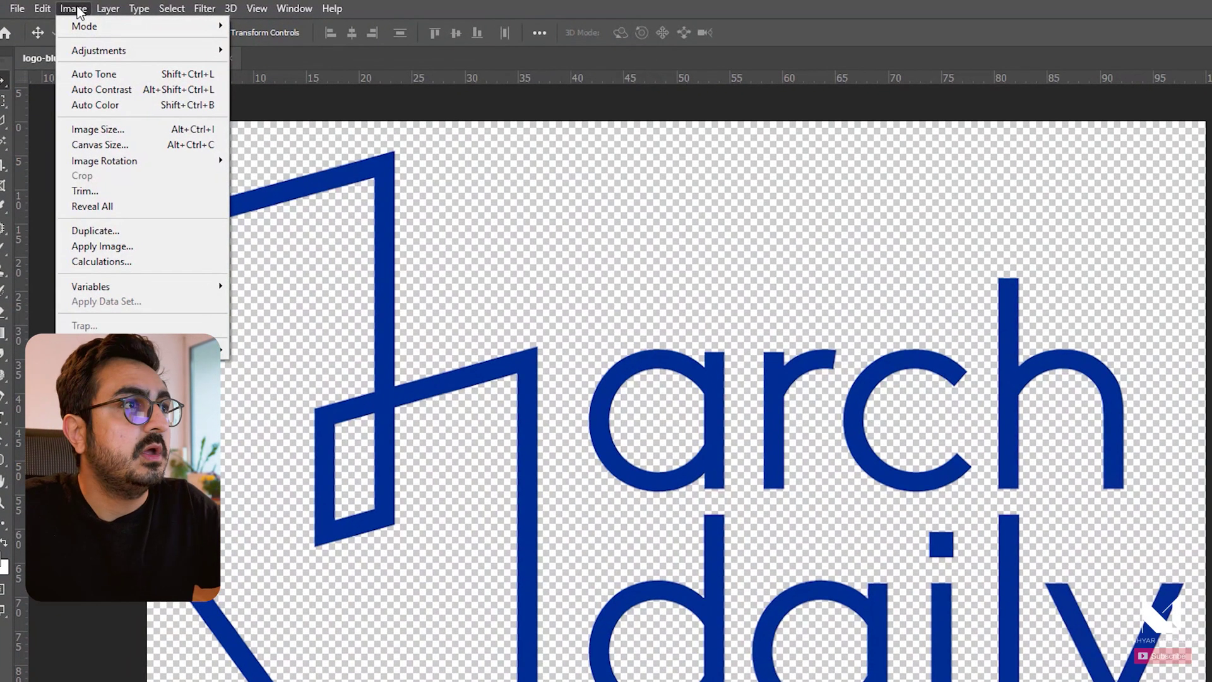
left_click(139, 130)
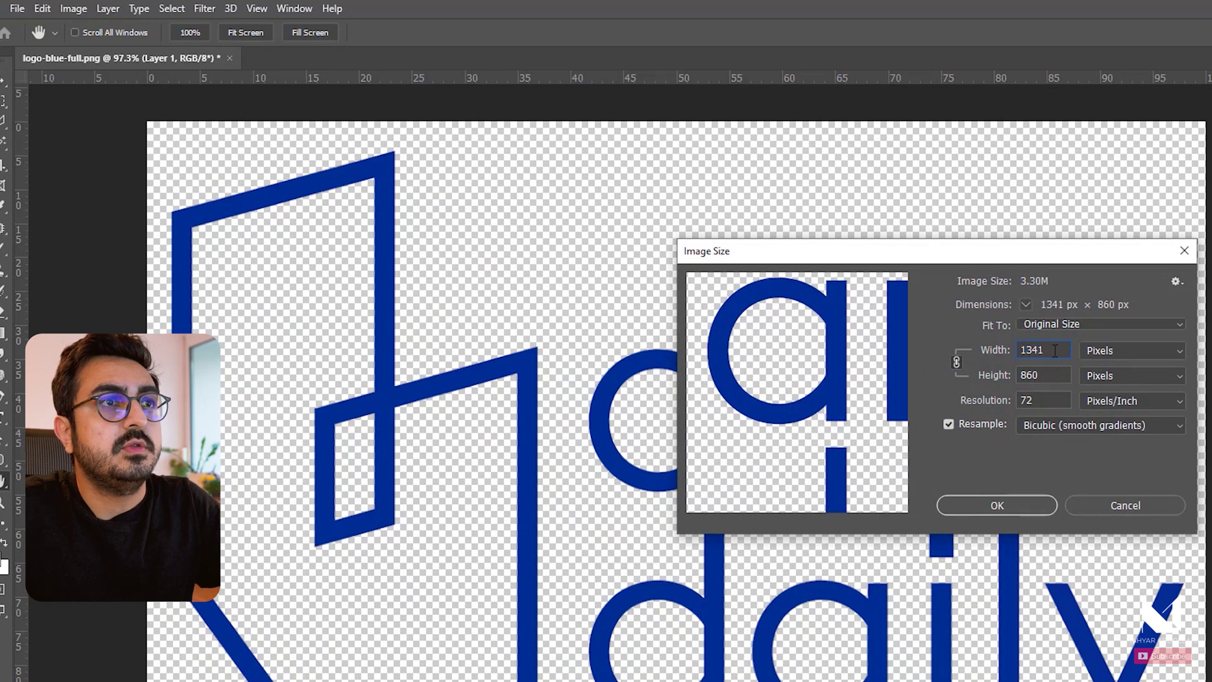
type("2000")
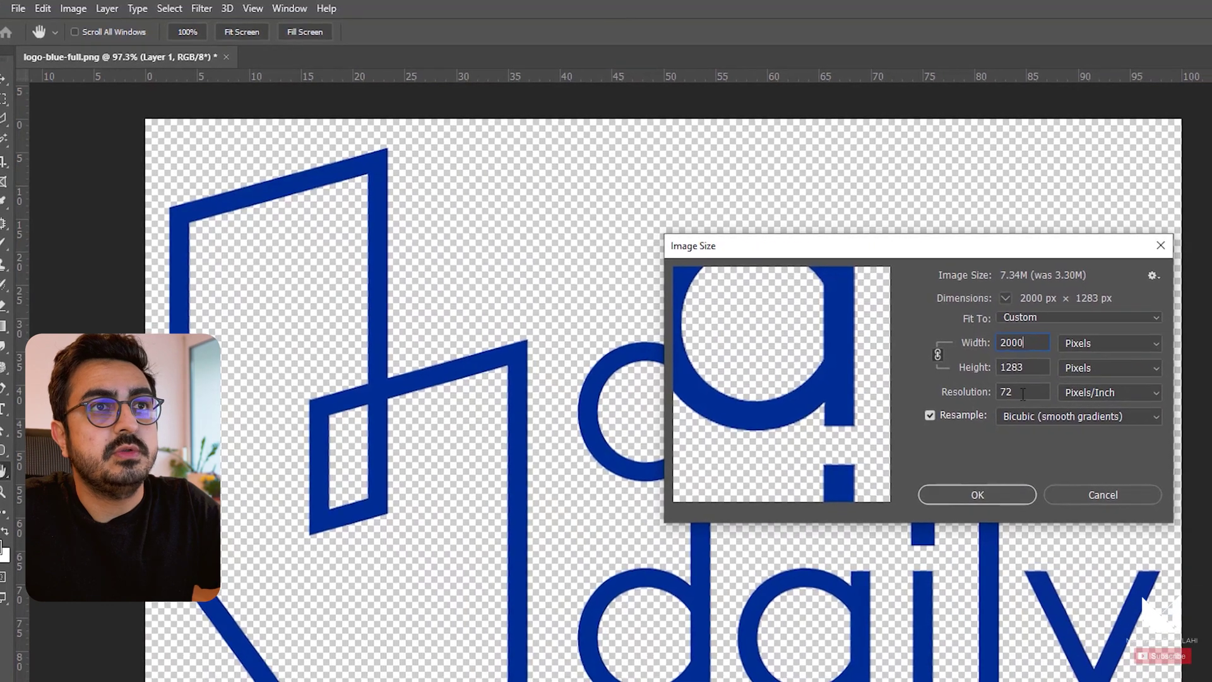
double_click(1044, 400)
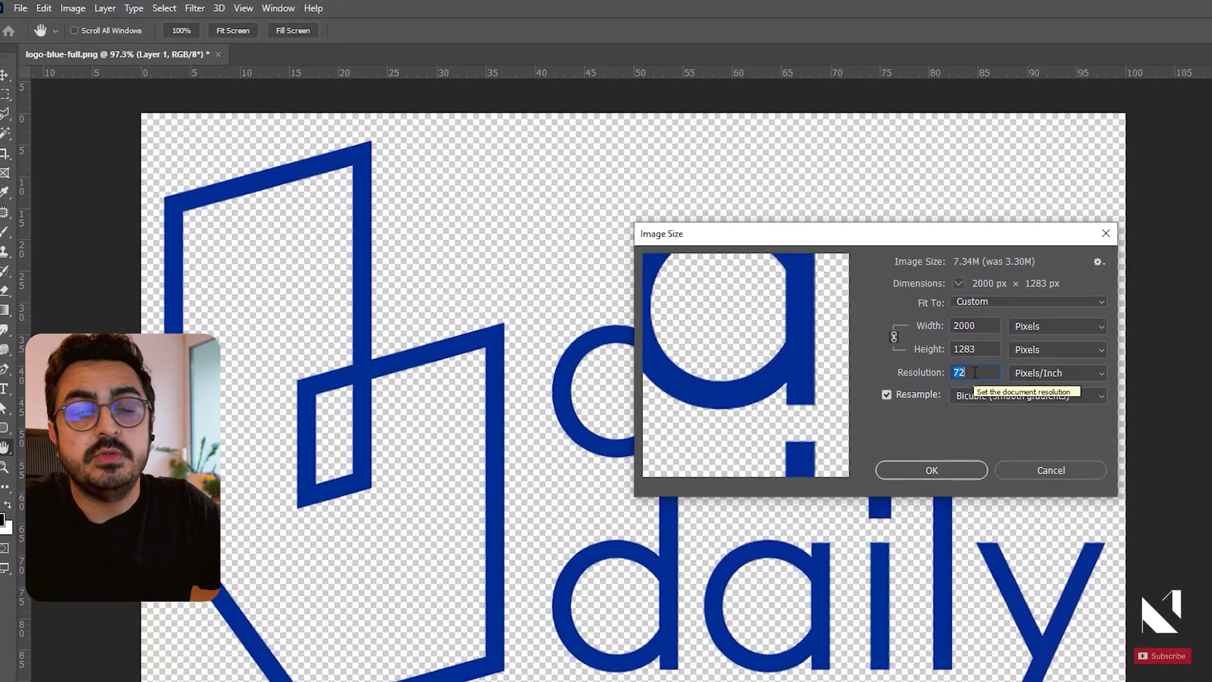
type("300")
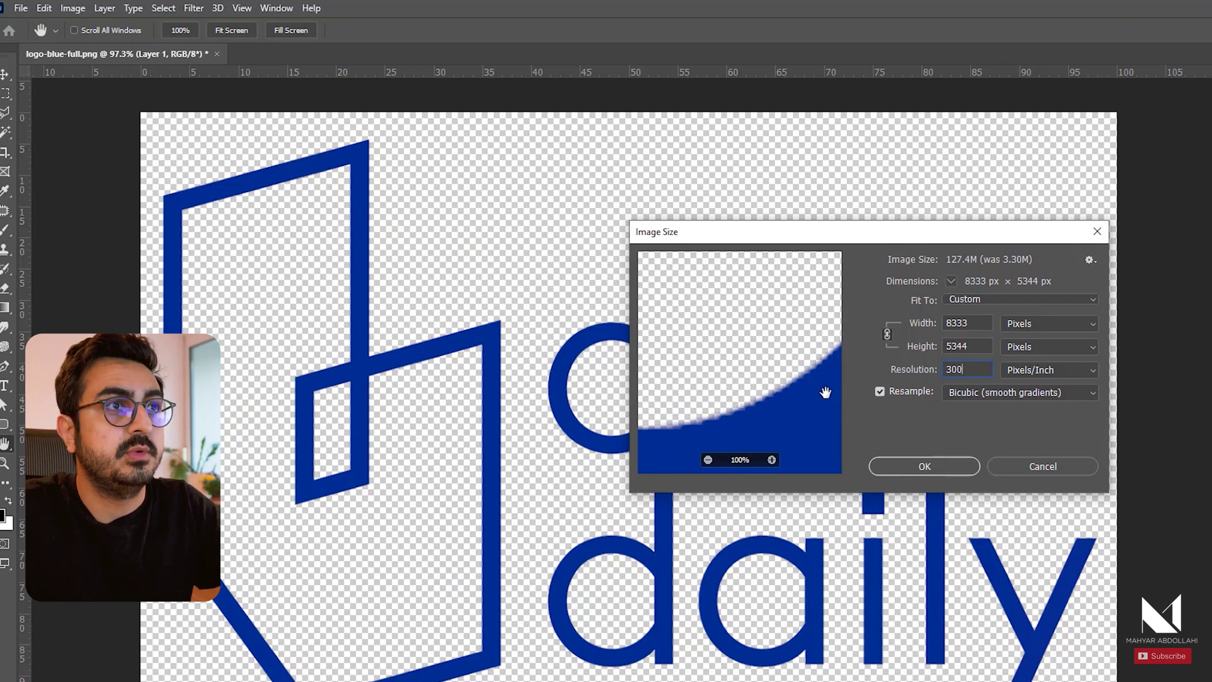
left_click_drag(825, 392, 776, 349)
left_click_drag(794, 286, 775, 359)
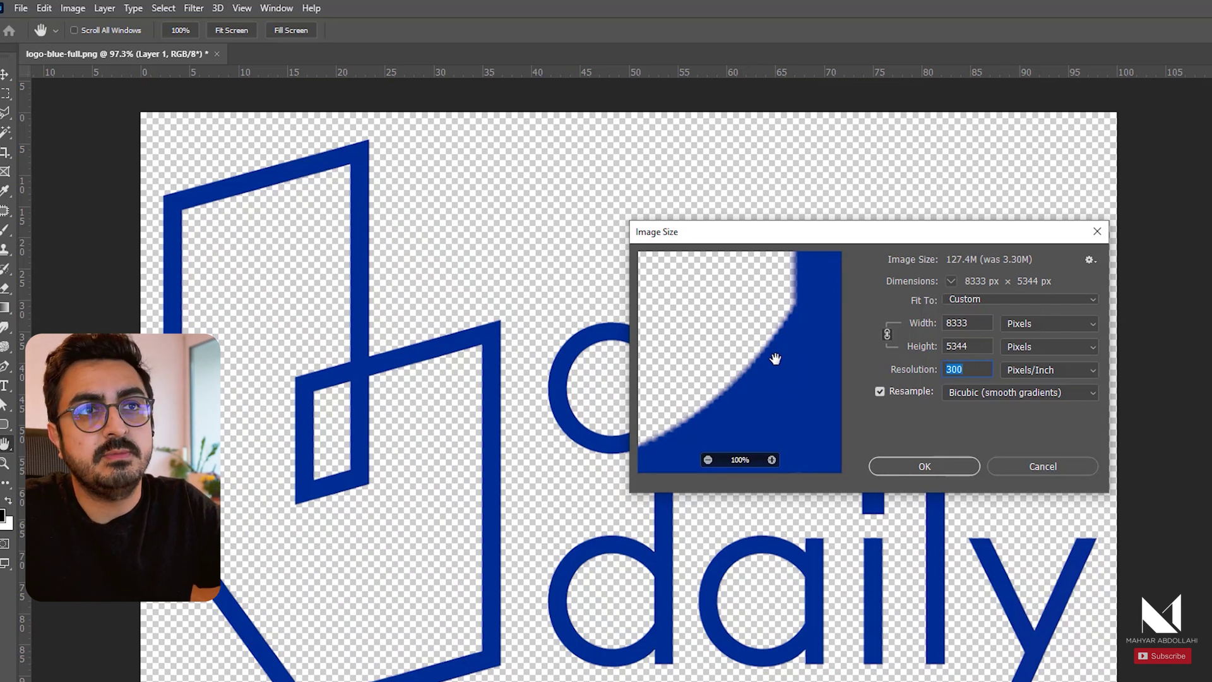
left_click(919, 468)
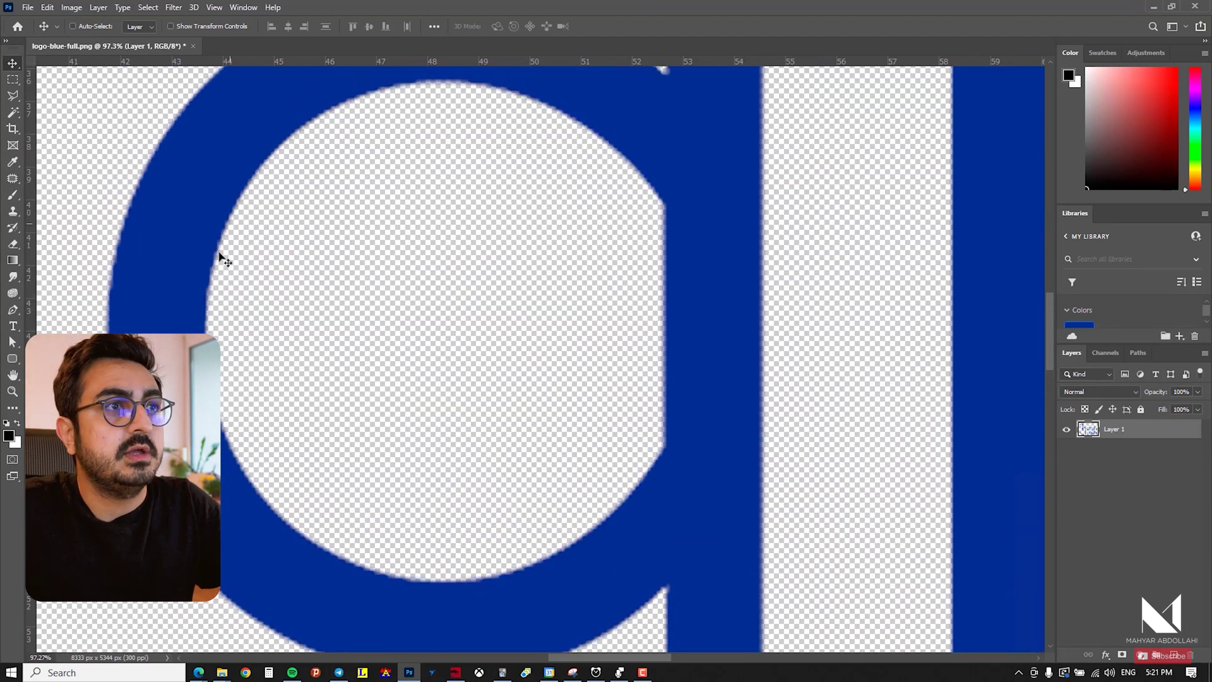
Convert Layer 1 into a background layer so the transparent area behind the logo is filled with white.
scroll(687, 244, "down", 3)
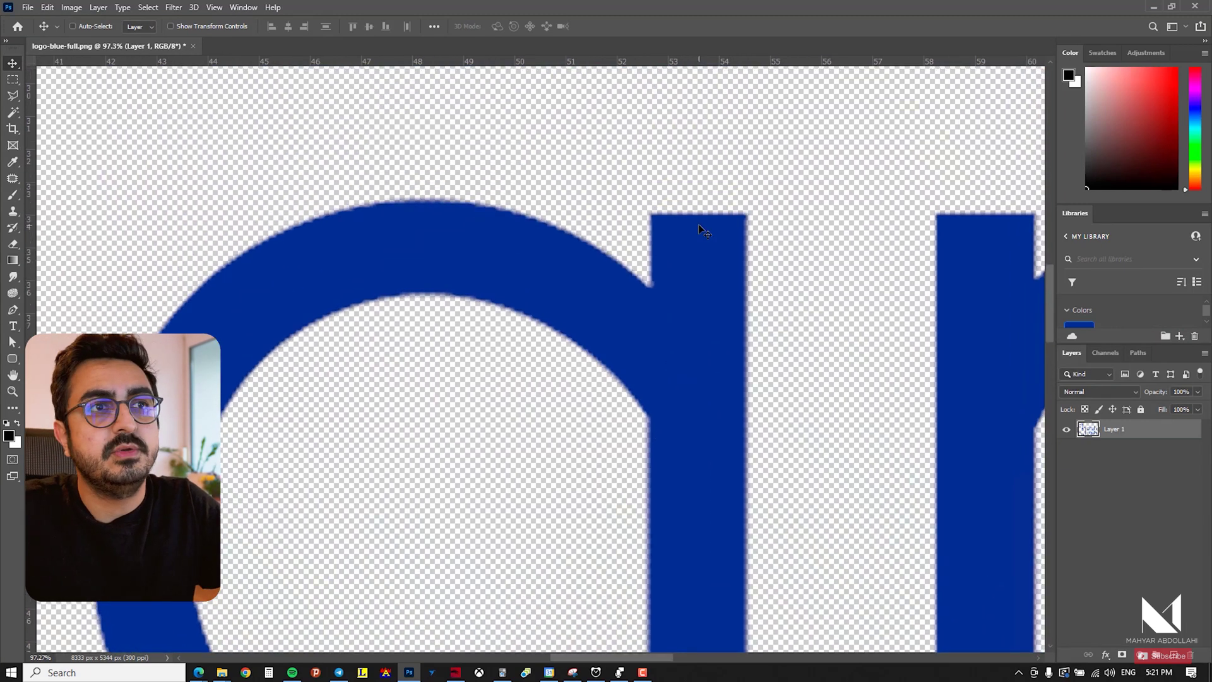
scroll(676, 252, "up", 1)
scroll(679, 256, "down", 4)
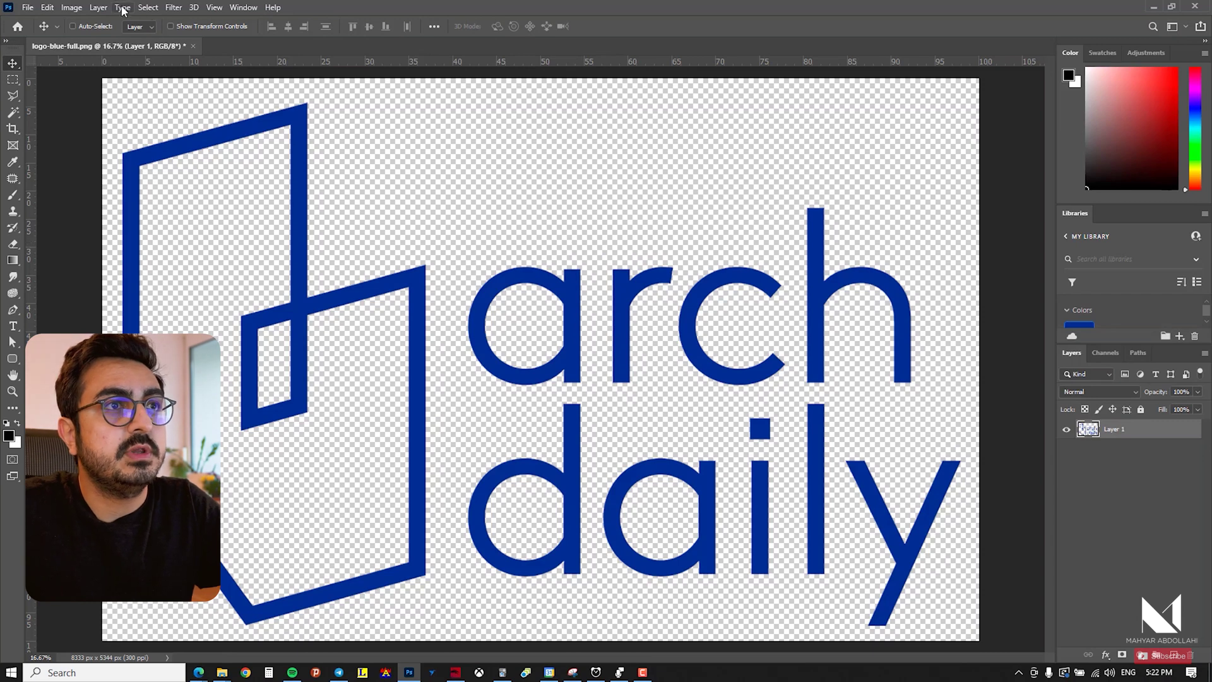
left_click(149, 9)
mouse_move(98, 8)
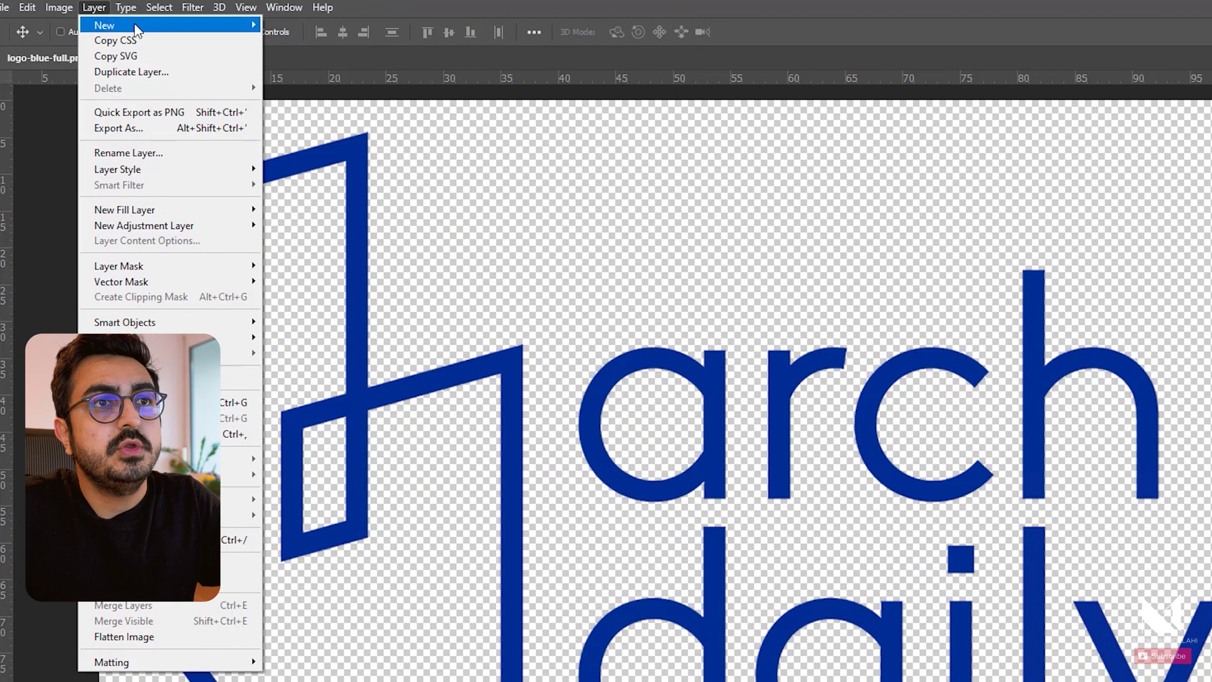
mouse_move(177, 27)
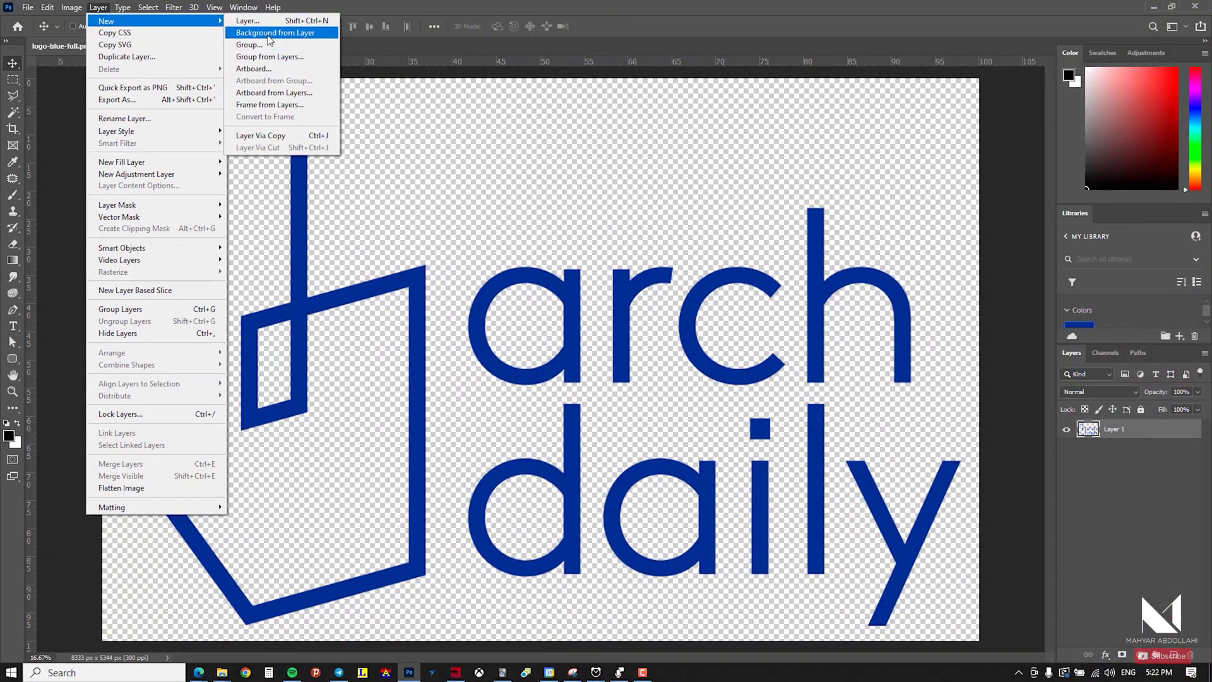
left_click(303, 0)
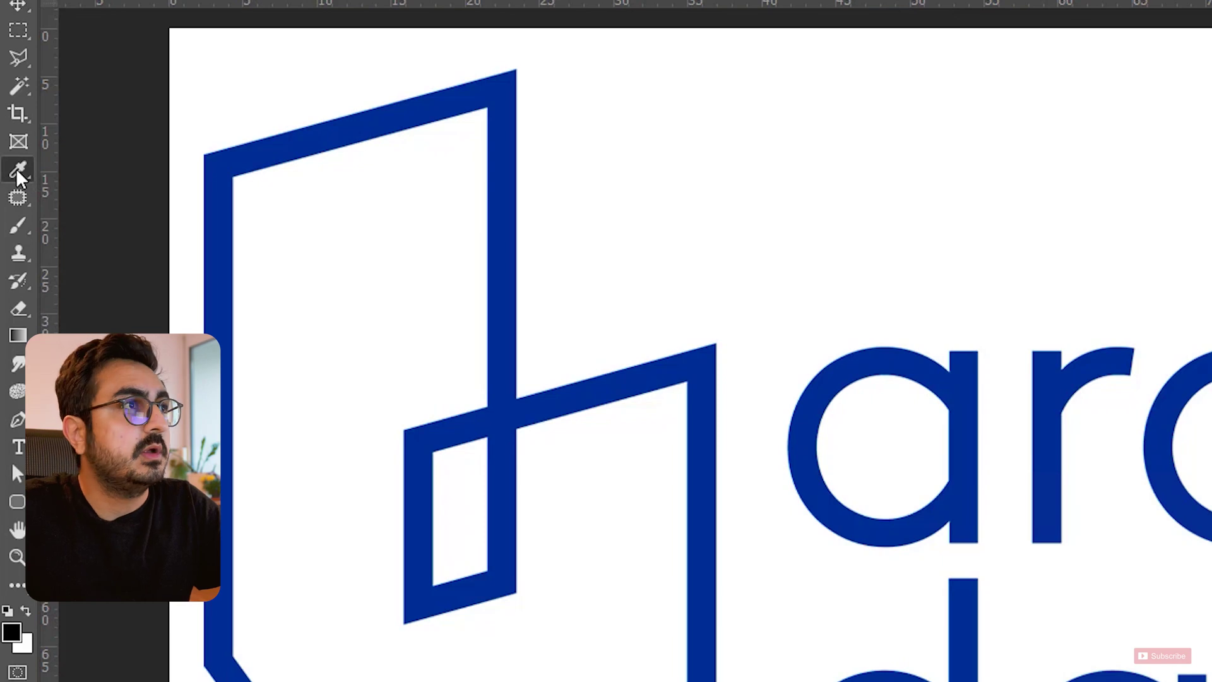
Sample the blue of the ArchDaily logo with the Eyedropper as the foreground color.
left_click(17, 173)
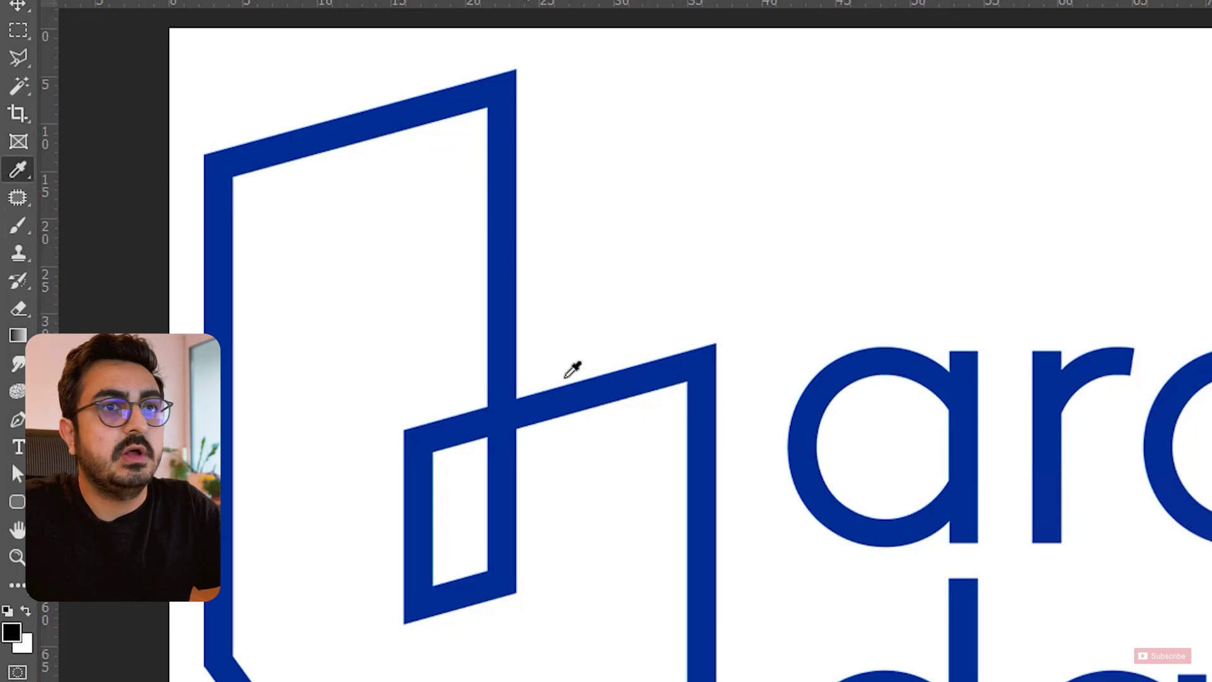
left_click(667, 363)
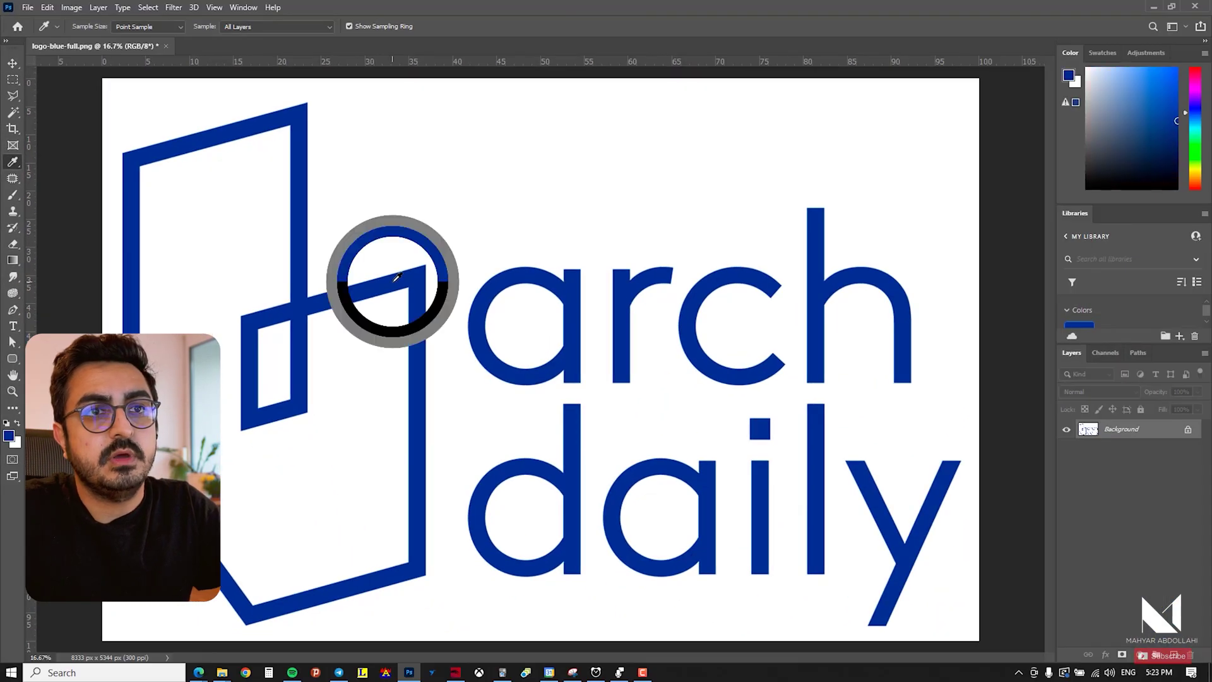
left_click_drag(396, 277, 393, 279)
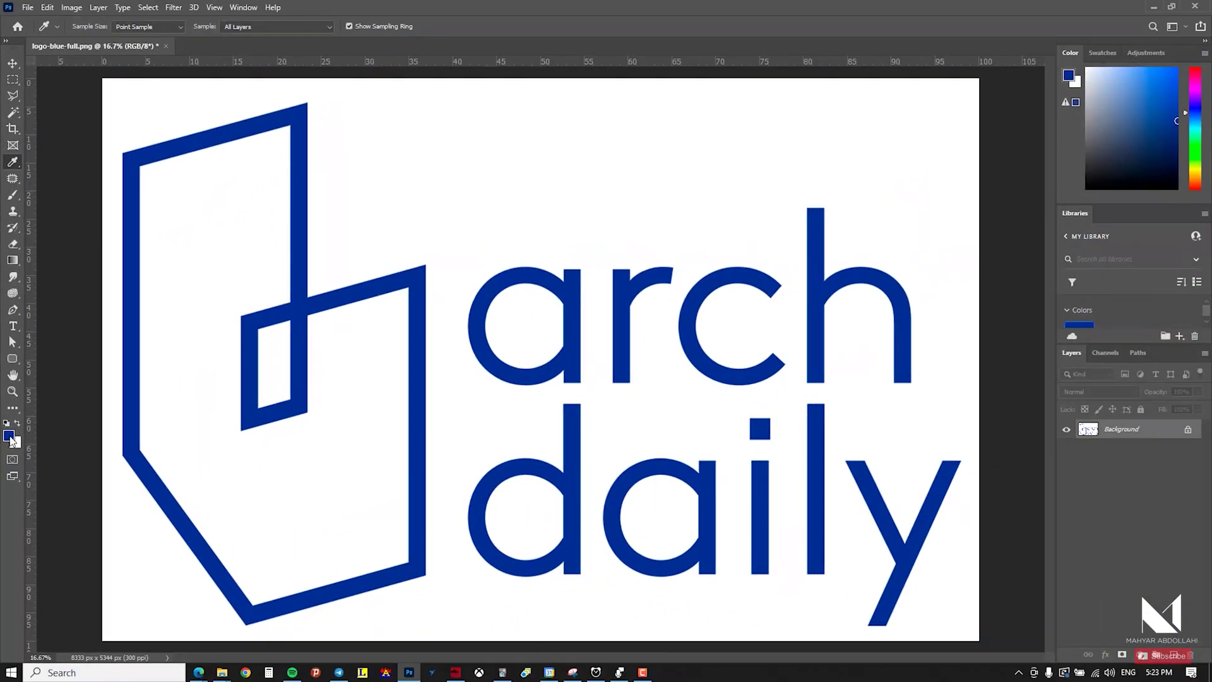
Save the foreground blue as a swatch named "logo archdaily", adding it to the current library, and check it among the swatches.
left_click(9, 436)
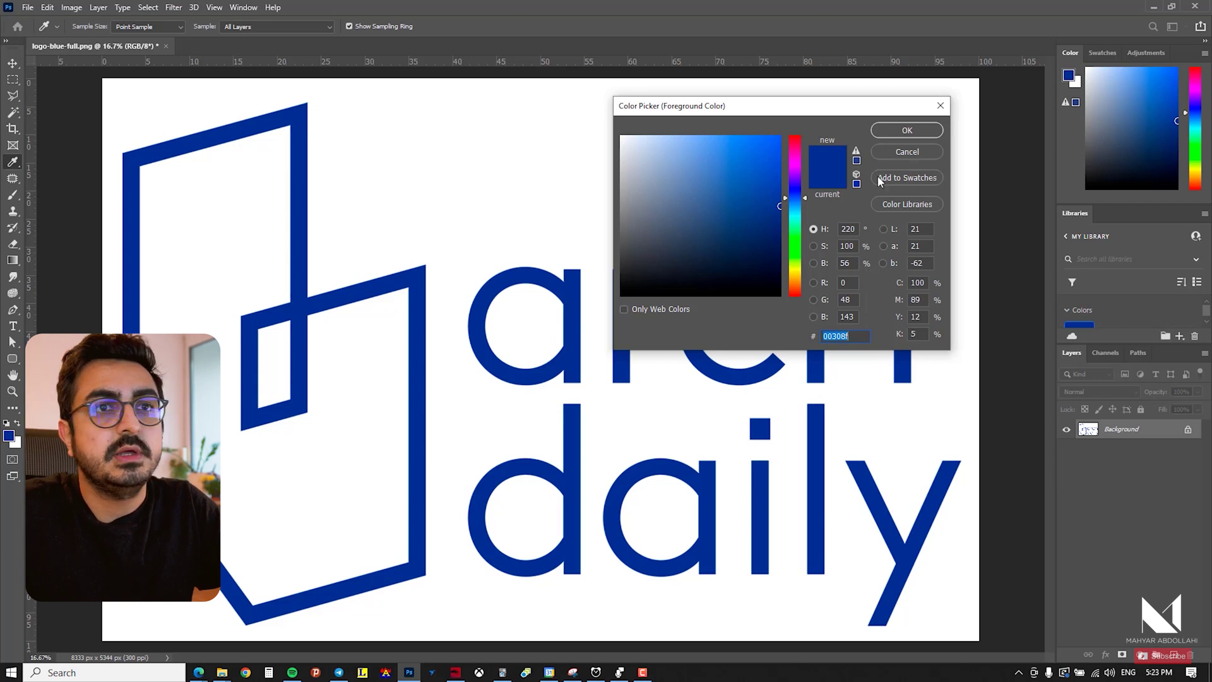
left_click(904, 177)
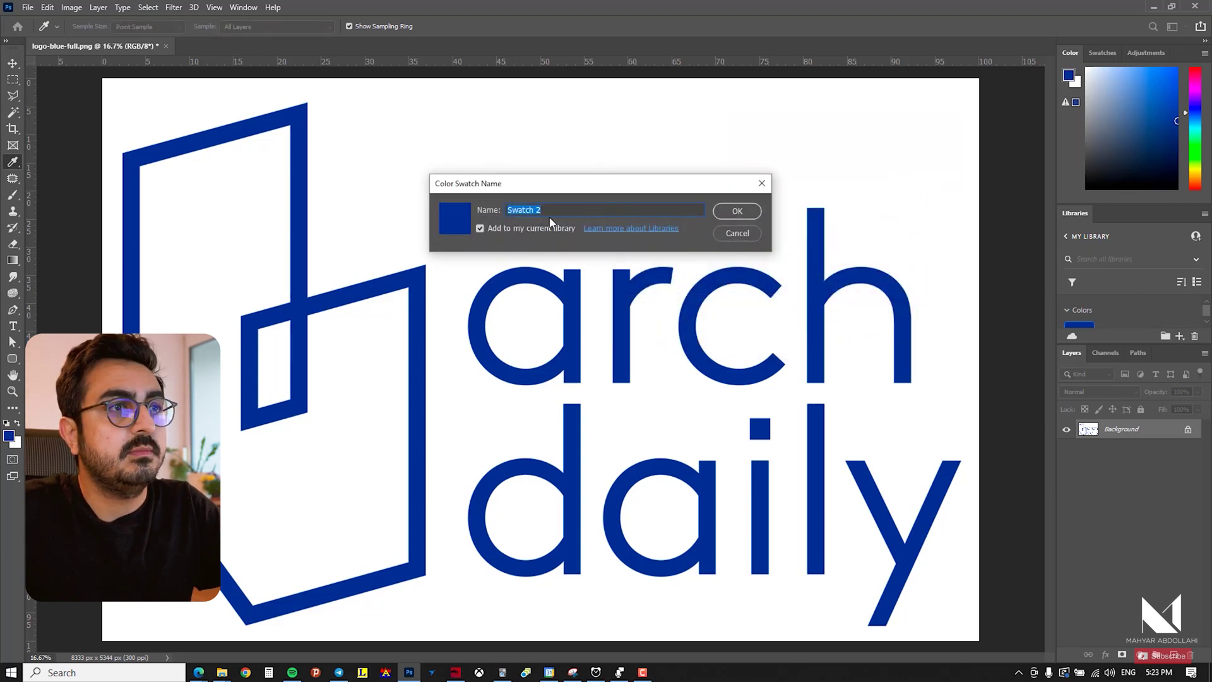
type("logo archda")
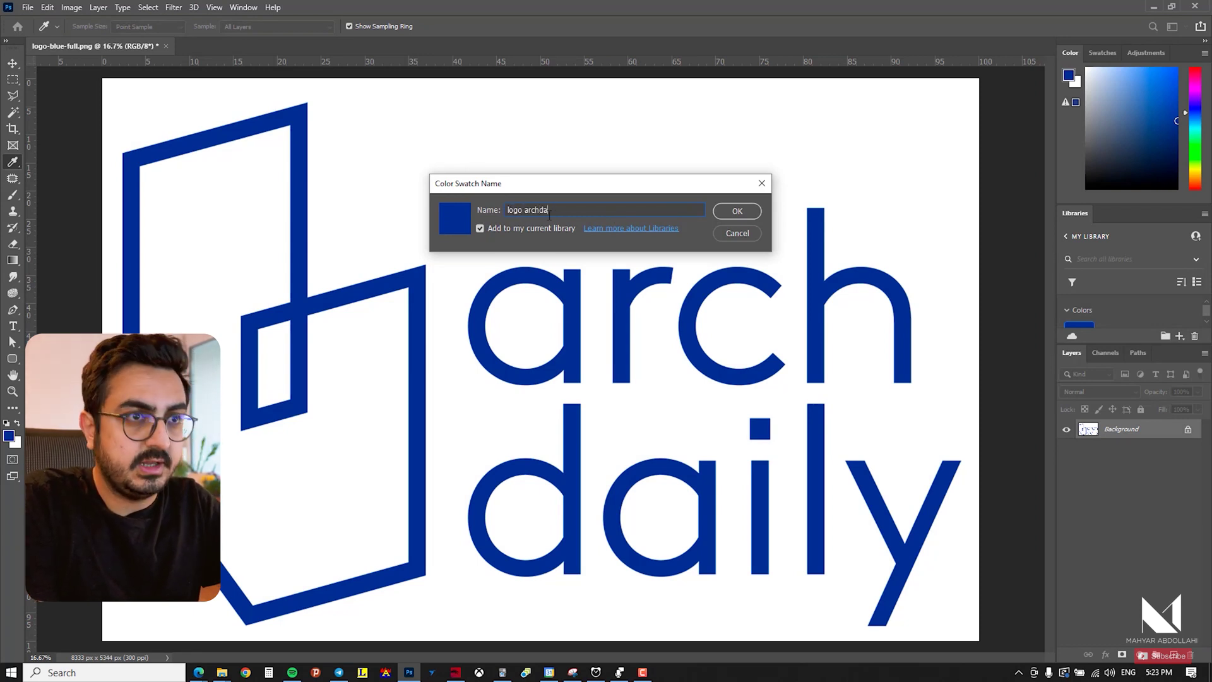
type("ily")
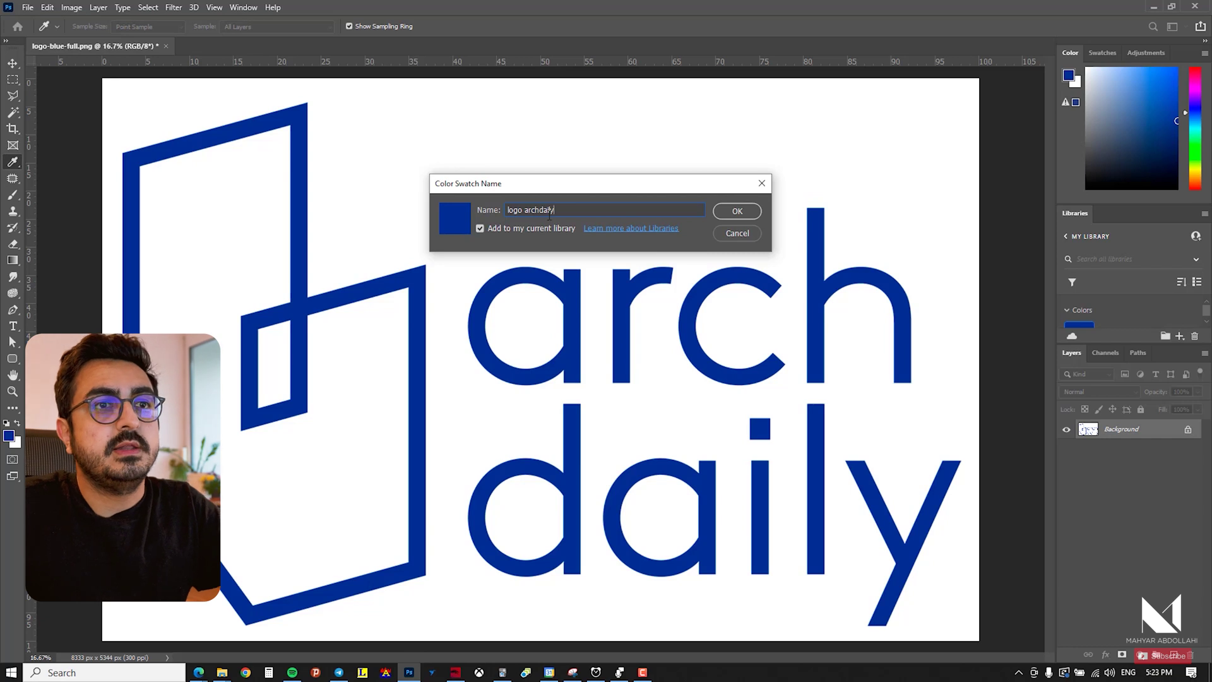
left_click(736, 211)
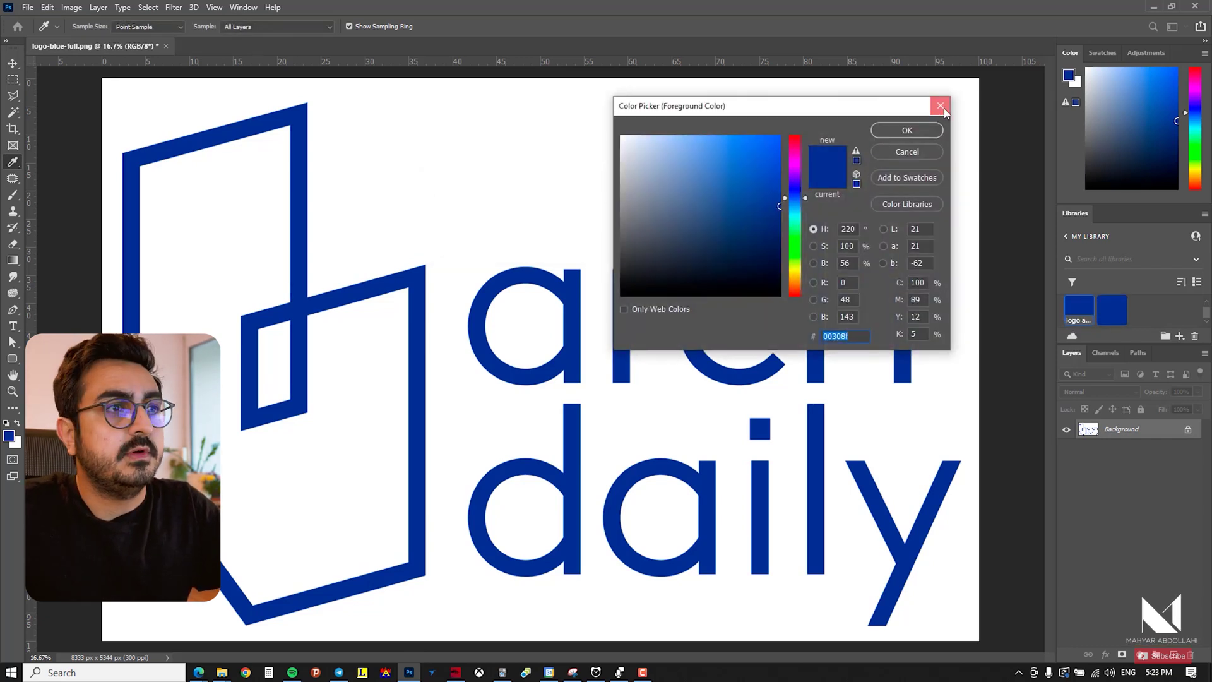
left_click(942, 106)
left_click(1104, 53)
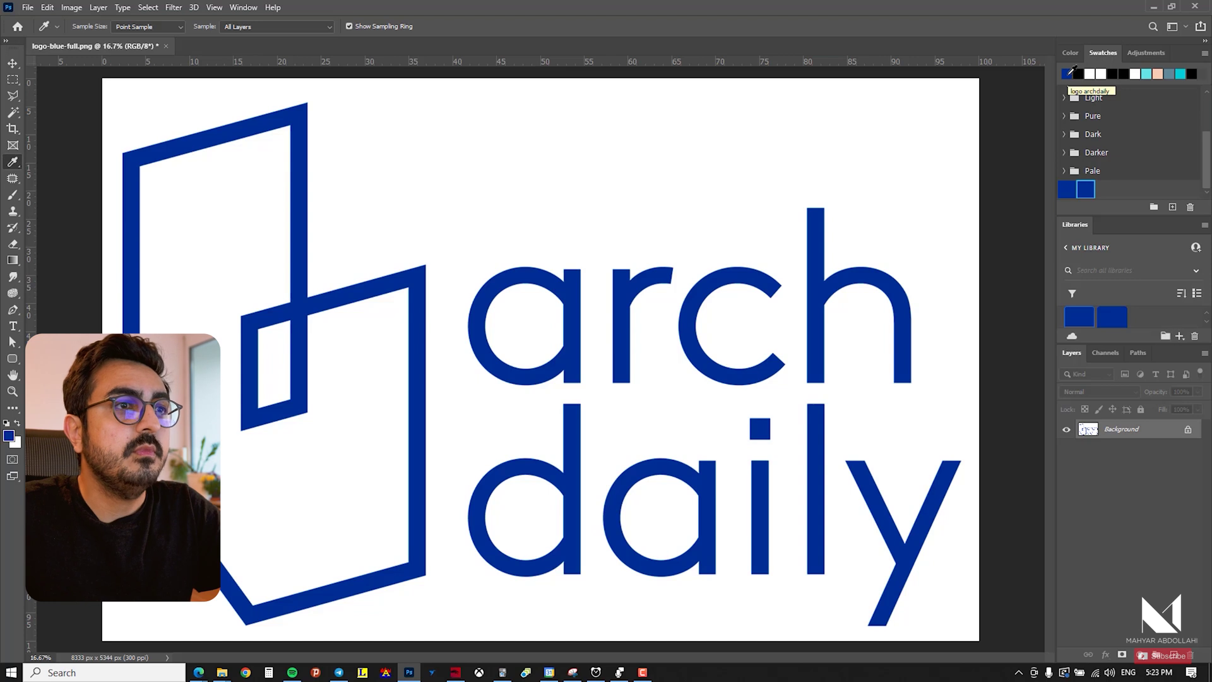
left_click(1071, 50)
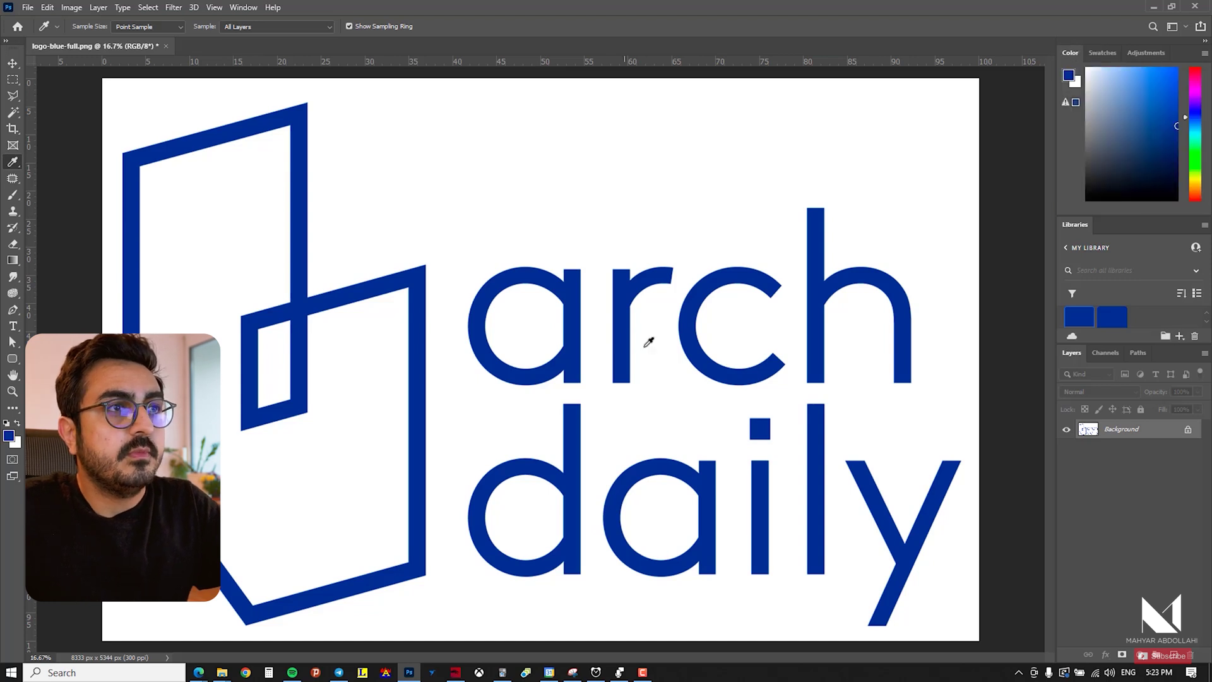
Desaturate the Background layer so the blue logo turns gray.
key("v")
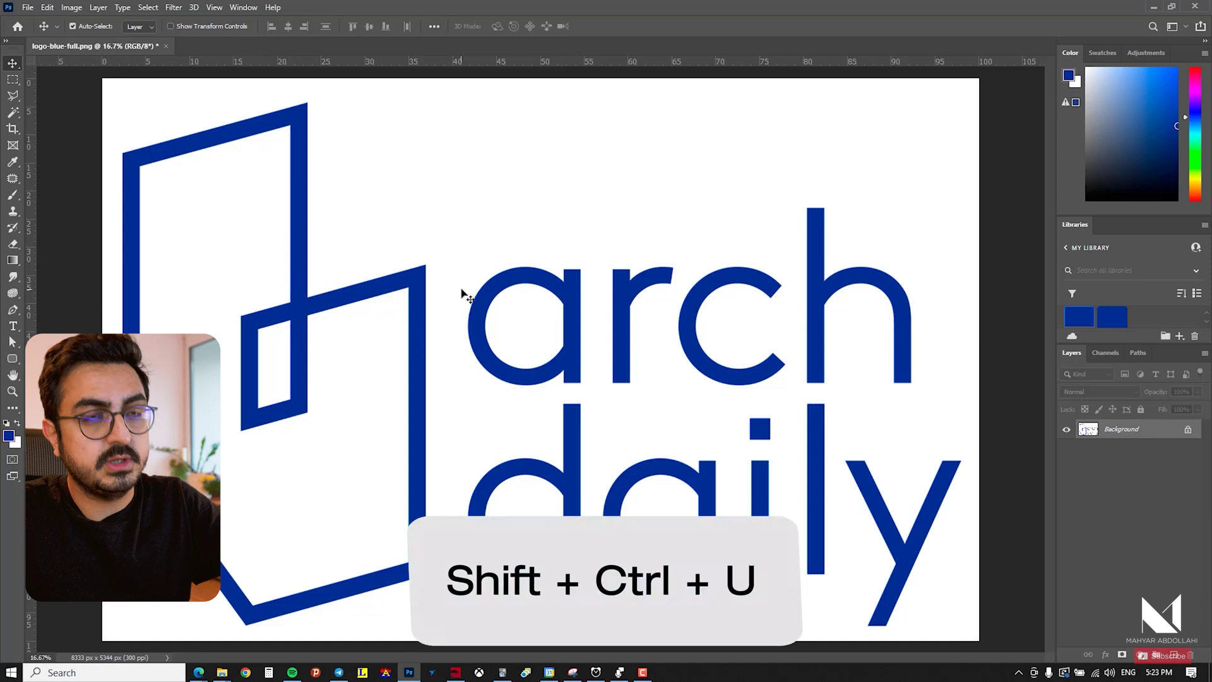
key("shift+ctrl+u")
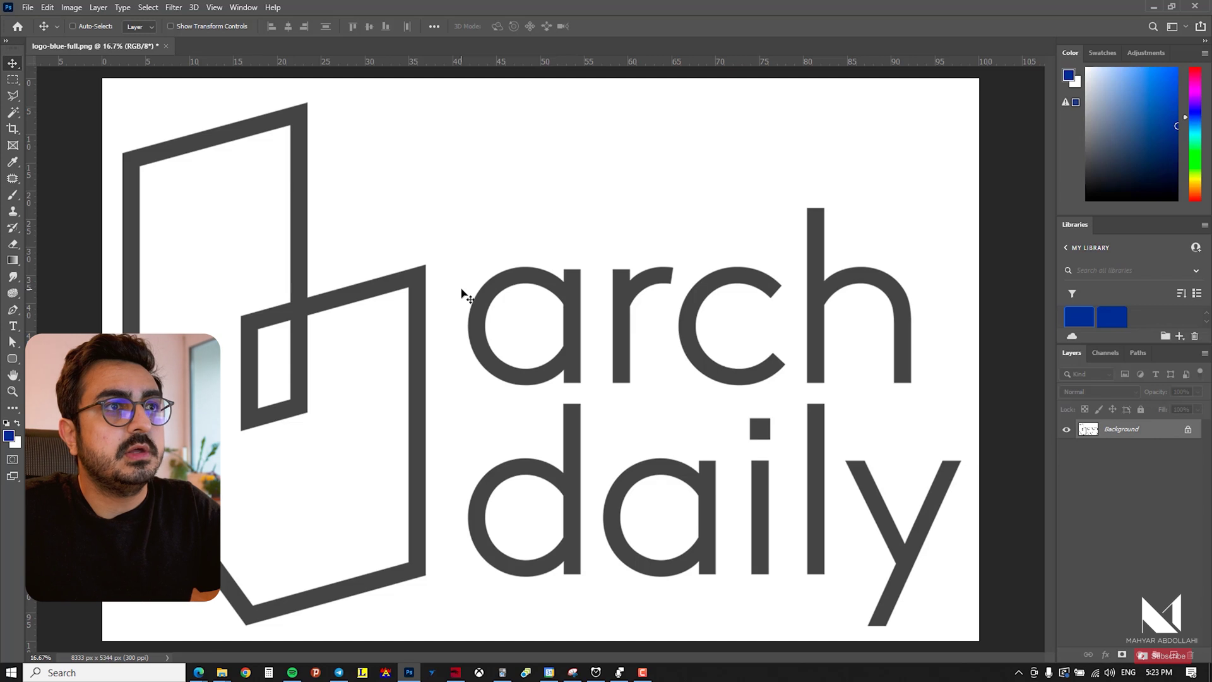
Apply a Gaussian Blur with a radius of 4 pixels to the gray logo to soften its jagged edges.
left_click_drag(476, 286, 493, 338)
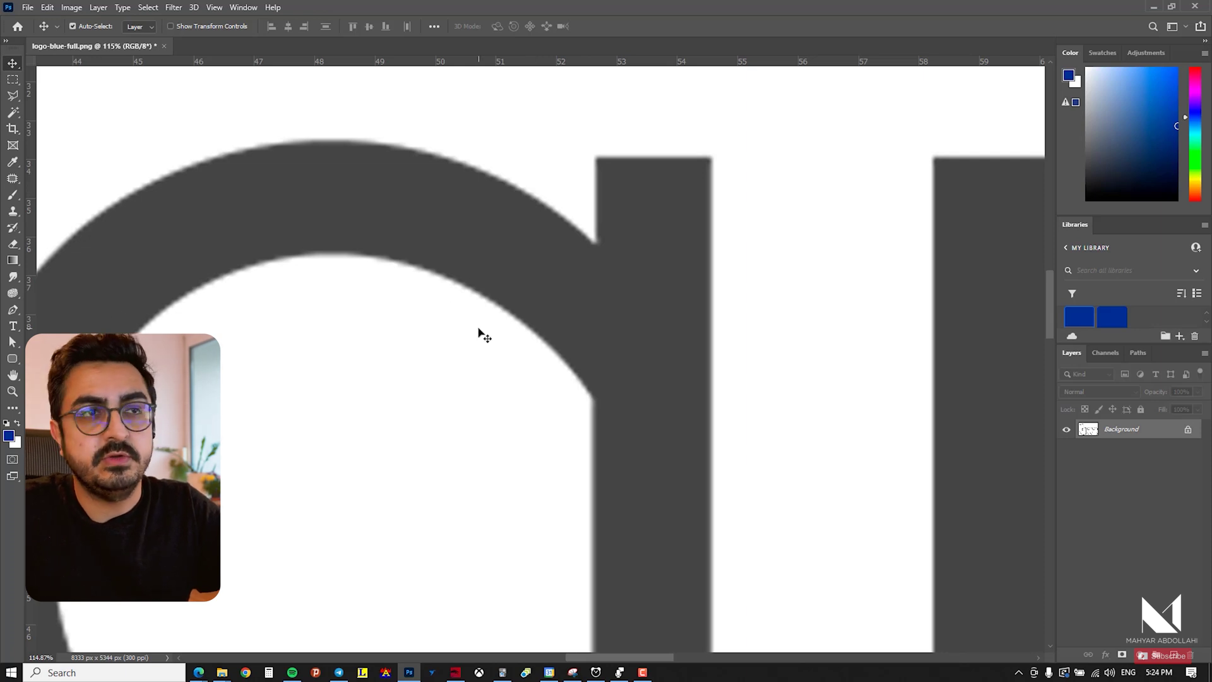
scroll(485, 336, "down", 1)
left_click_drag(483, 347, 510, 347)
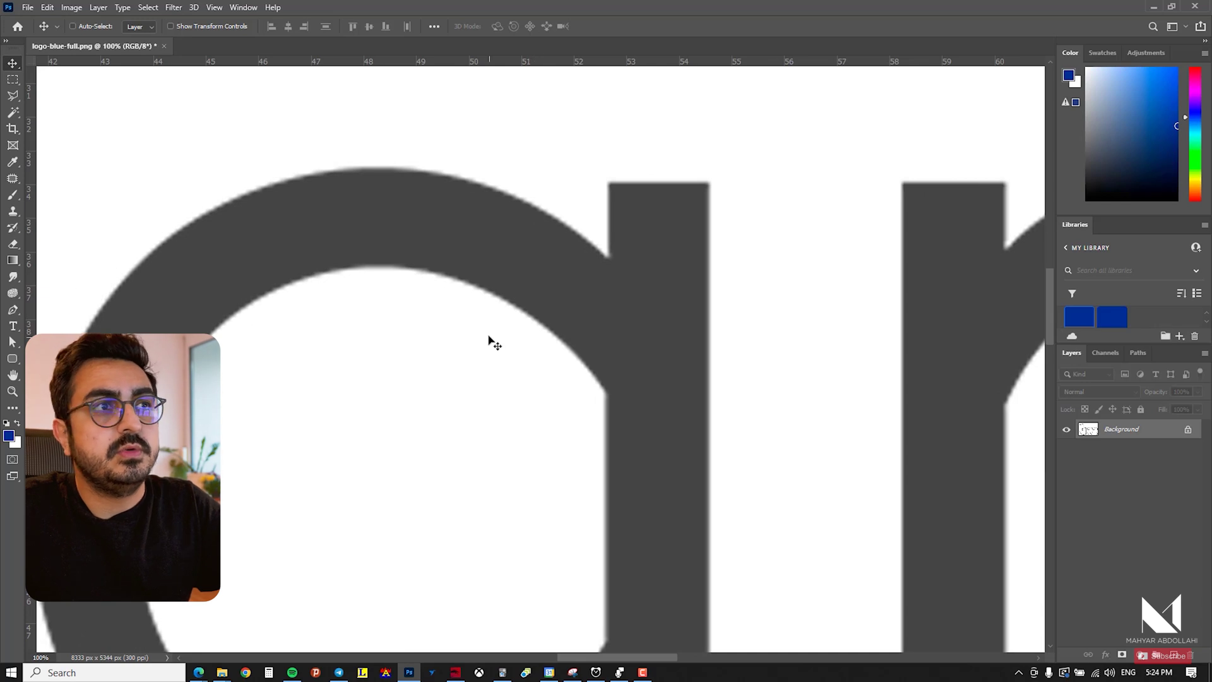
scroll(569, 347, "down", 1)
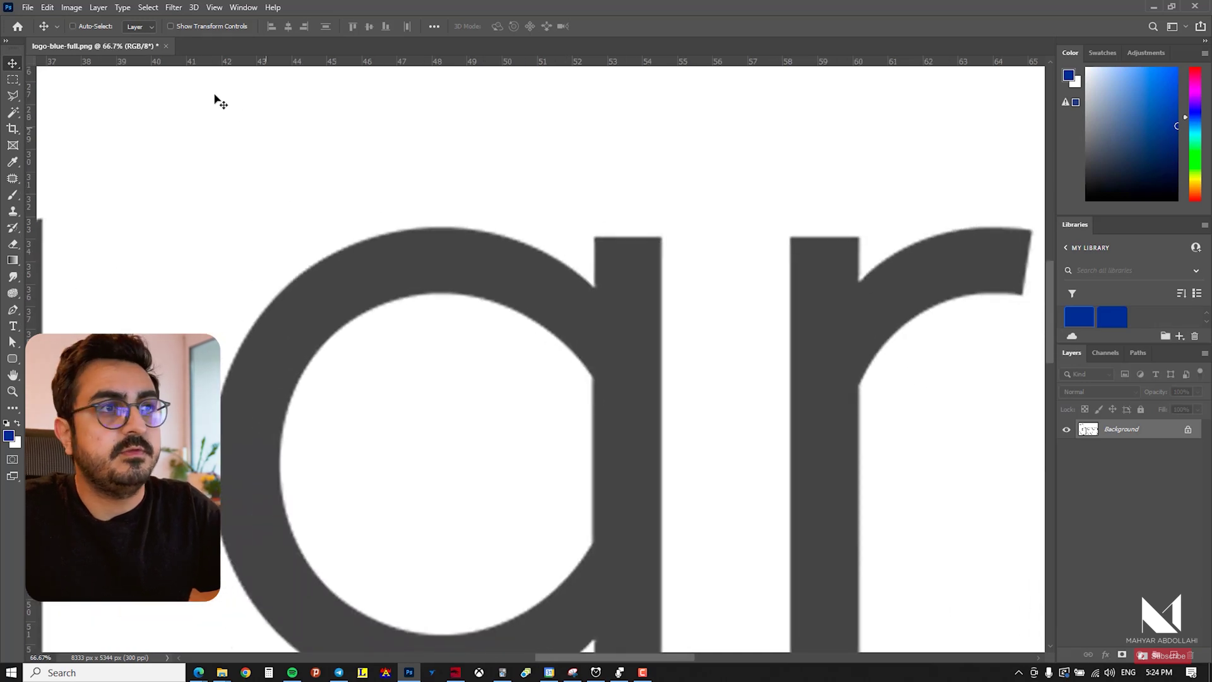
left_click(173, 7)
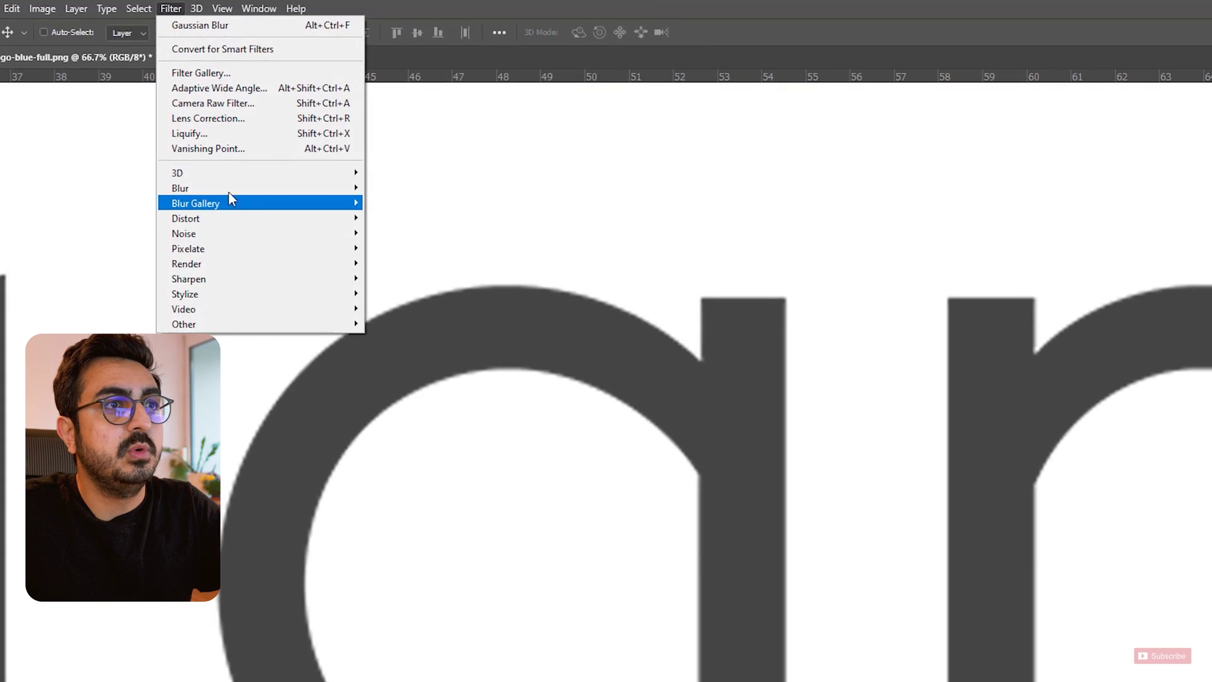
mouse_move(227, 179)
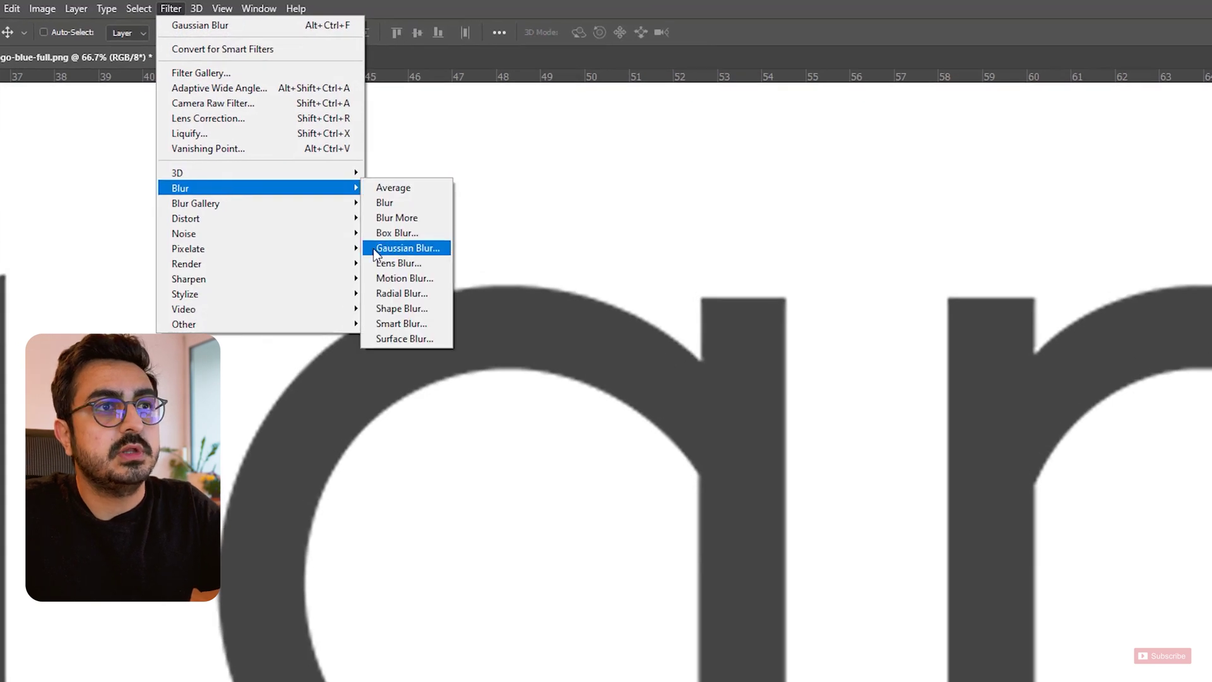
left_click(414, 249)
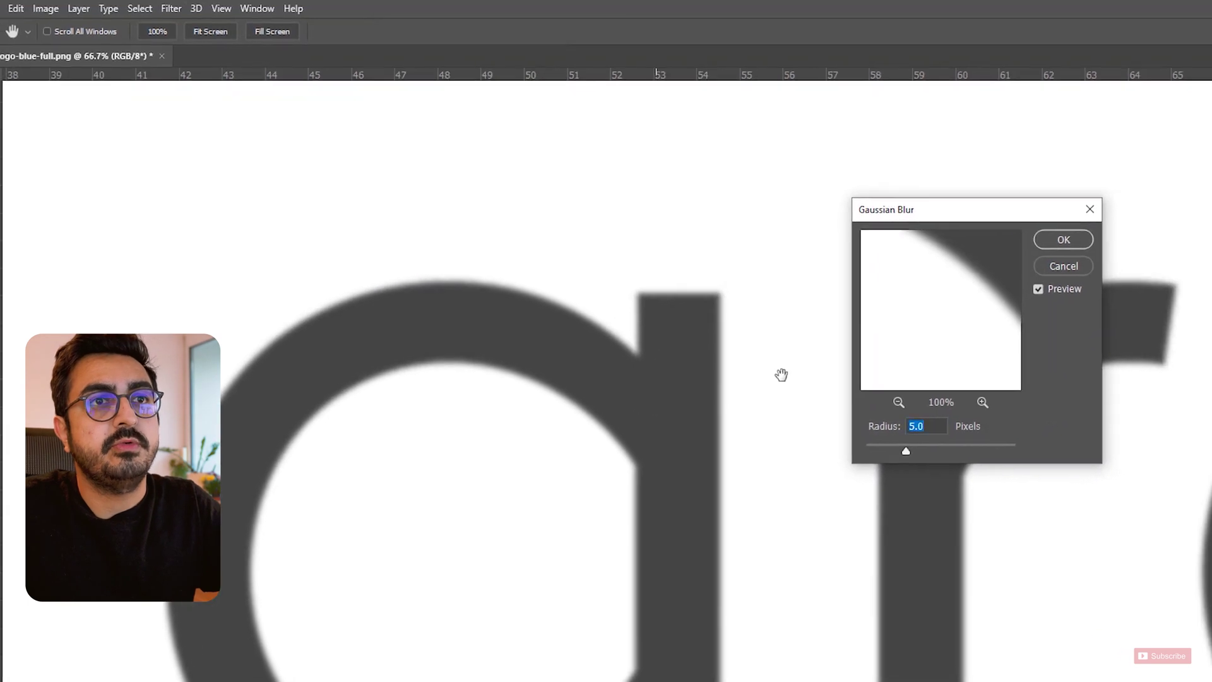
left_click_drag(946, 294, 934, 355)
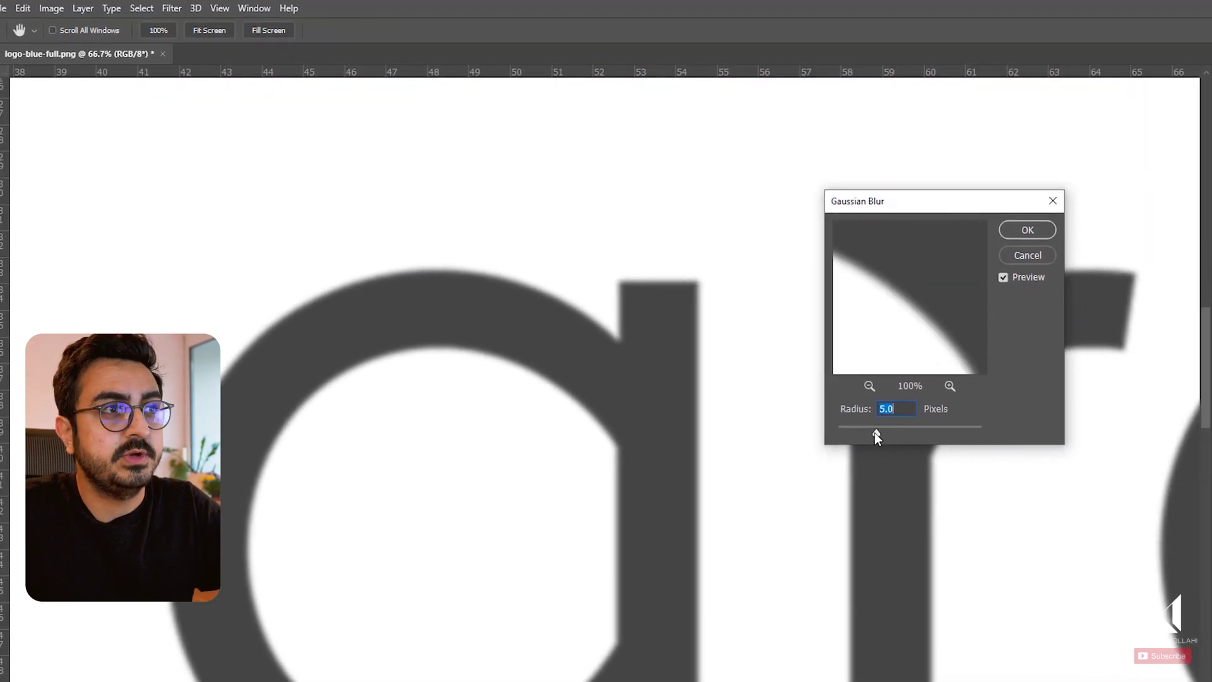
mouse_move(866, 432)
left_mouse_down()
mouse_move(850, 437)
mouse_move(904, 433)
mouse_move(870, 432)
left_mouse_up()
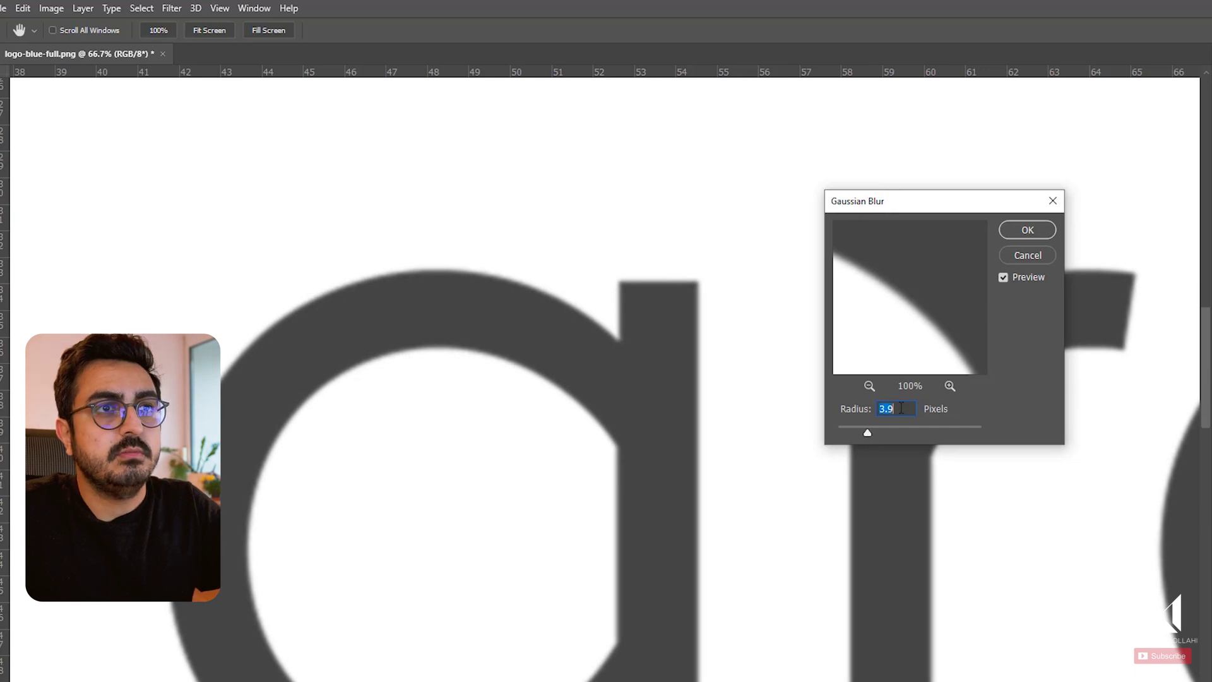
type("4")
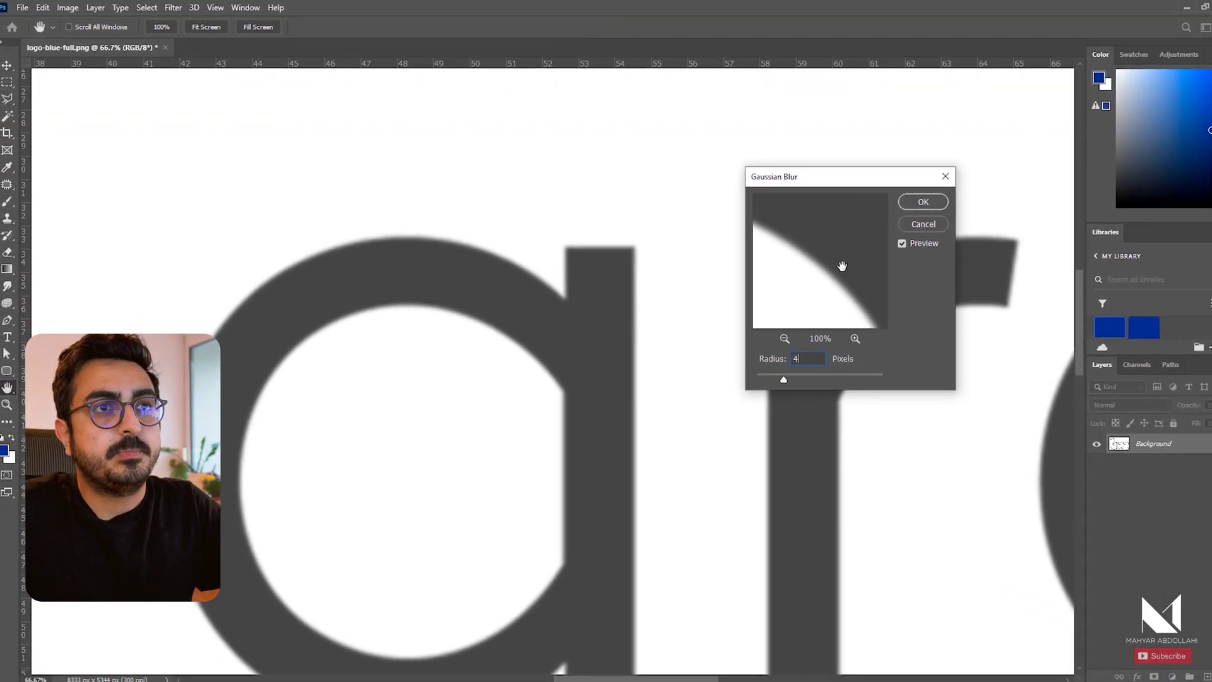
left_click(923, 202)
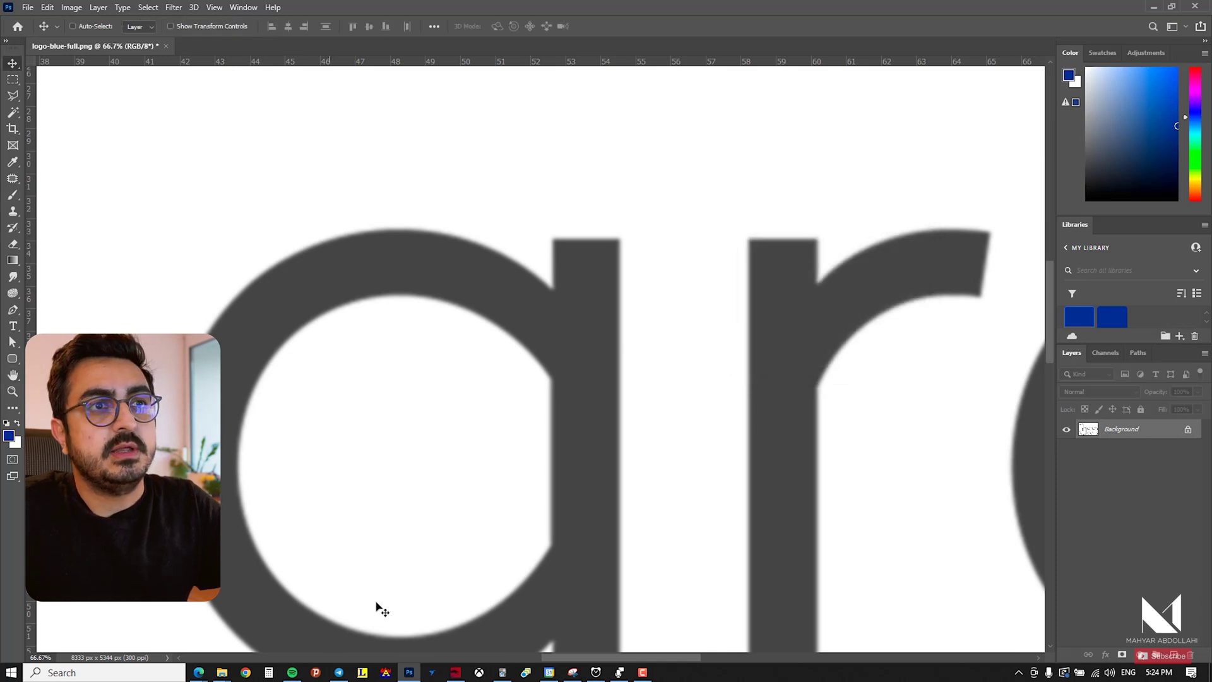
Add a Curves adjustment layer, moving the white point to input 166 and the black point to input 101.
left_click_drag(636, 288, 552, 233)
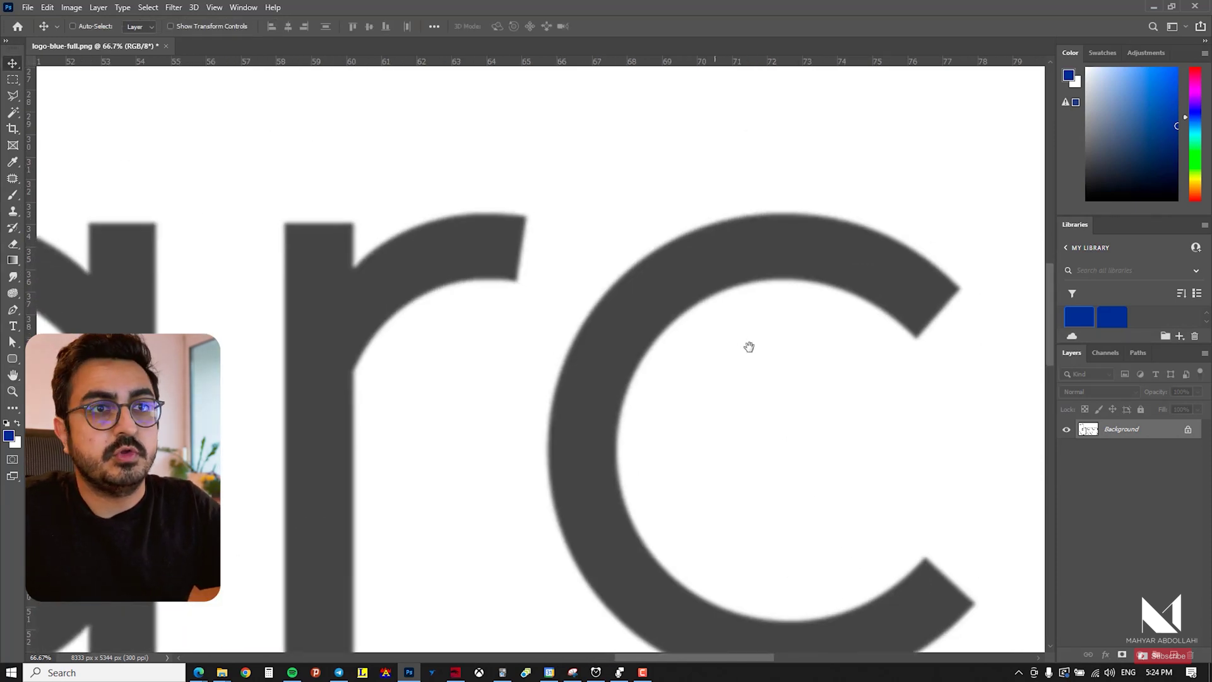
scroll(717, 330, "down", 3)
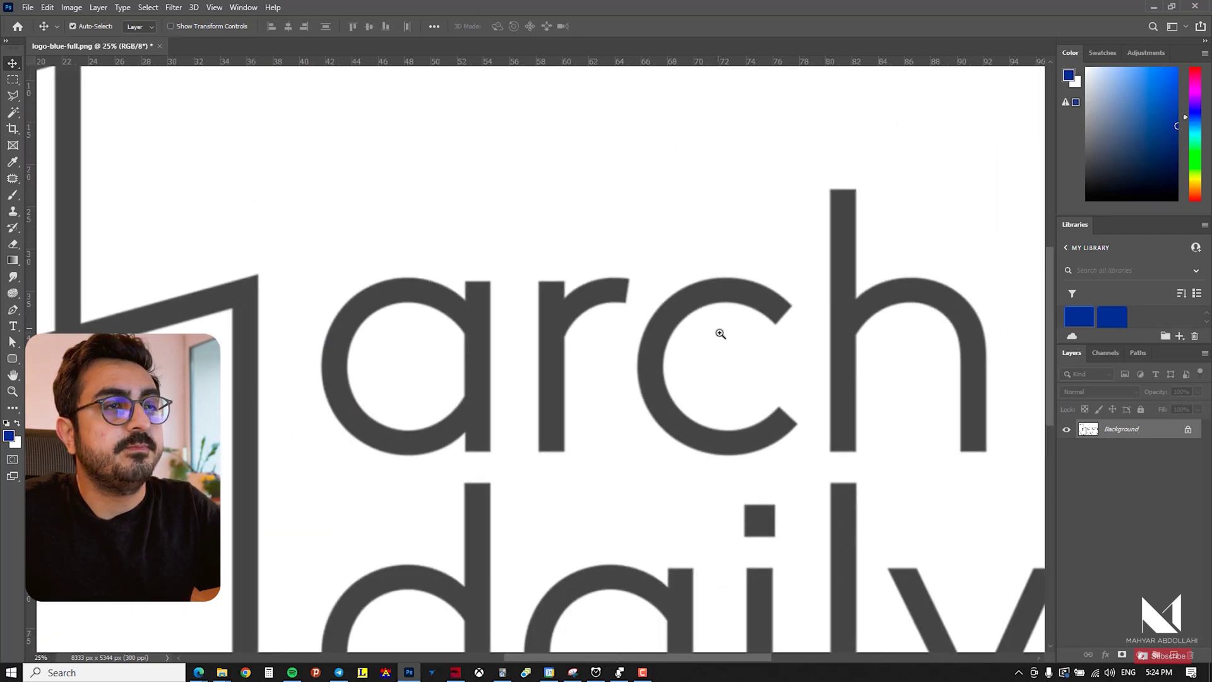
scroll(868, 307, "up", 1)
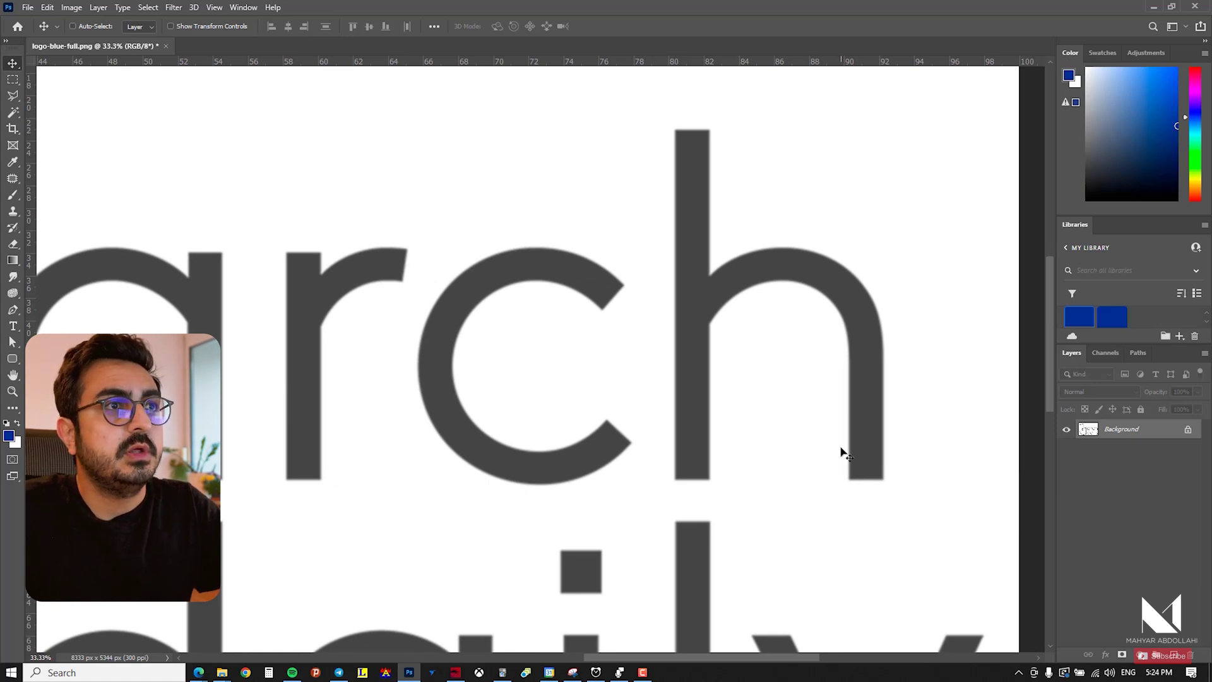
left_click(1147, 53)
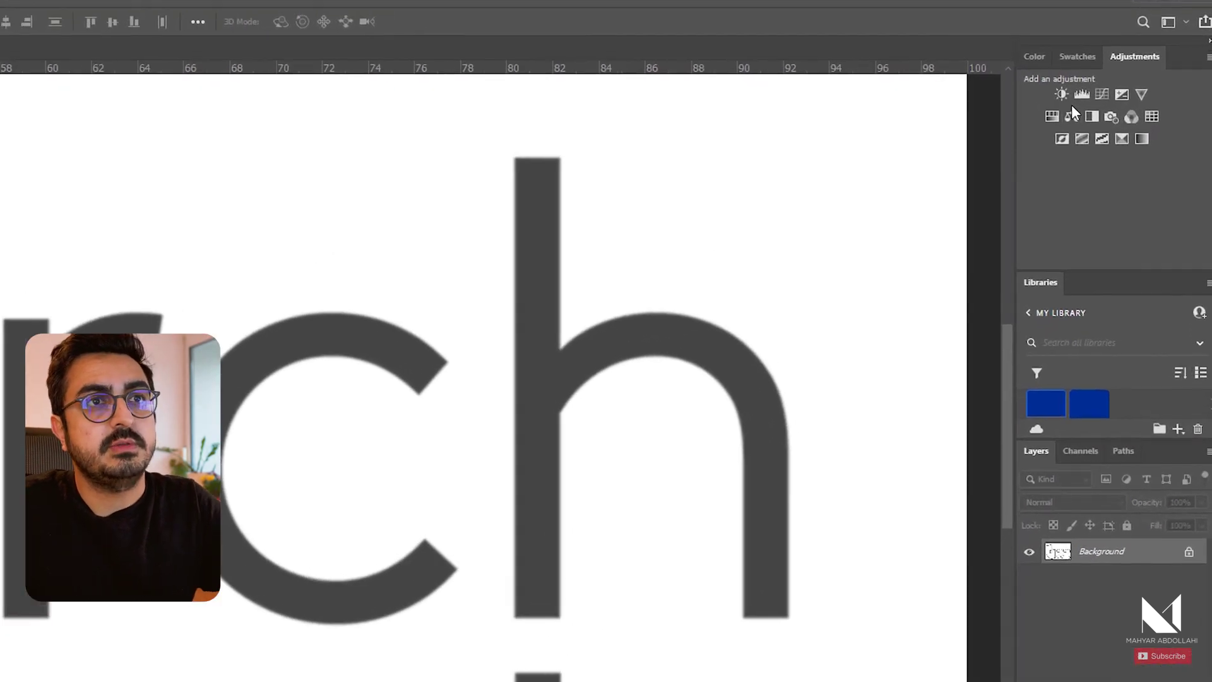
left_click(1102, 94)
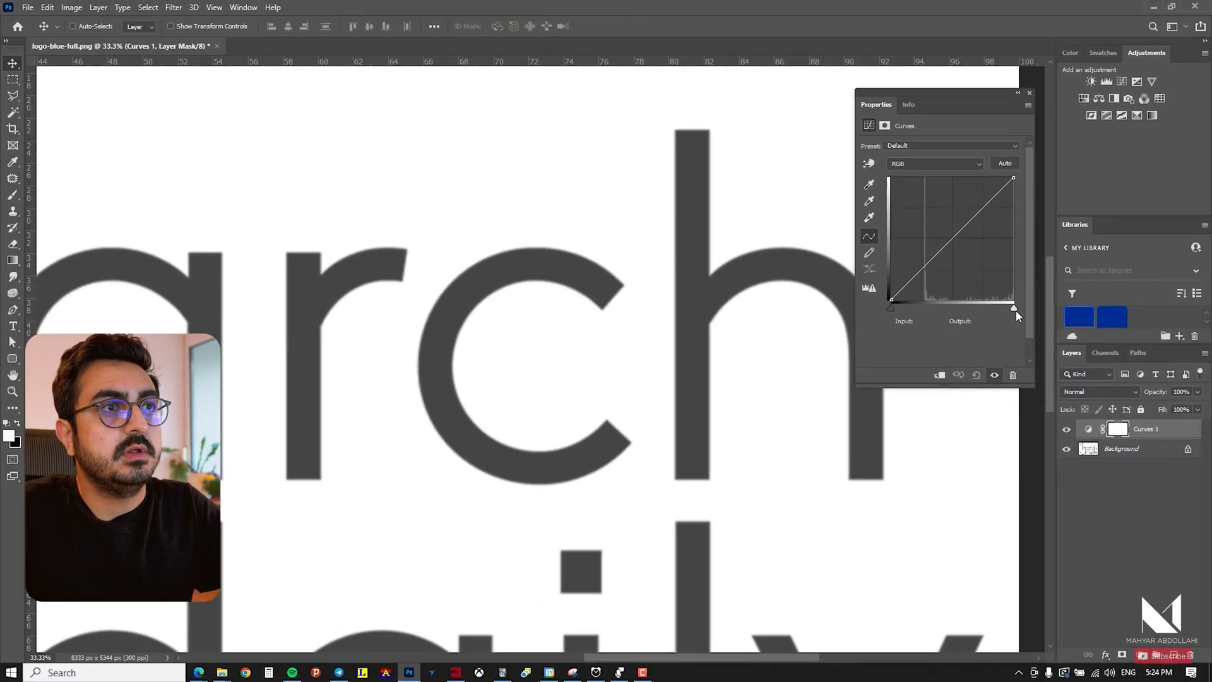
left_click_drag(1014, 310, 972, 310)
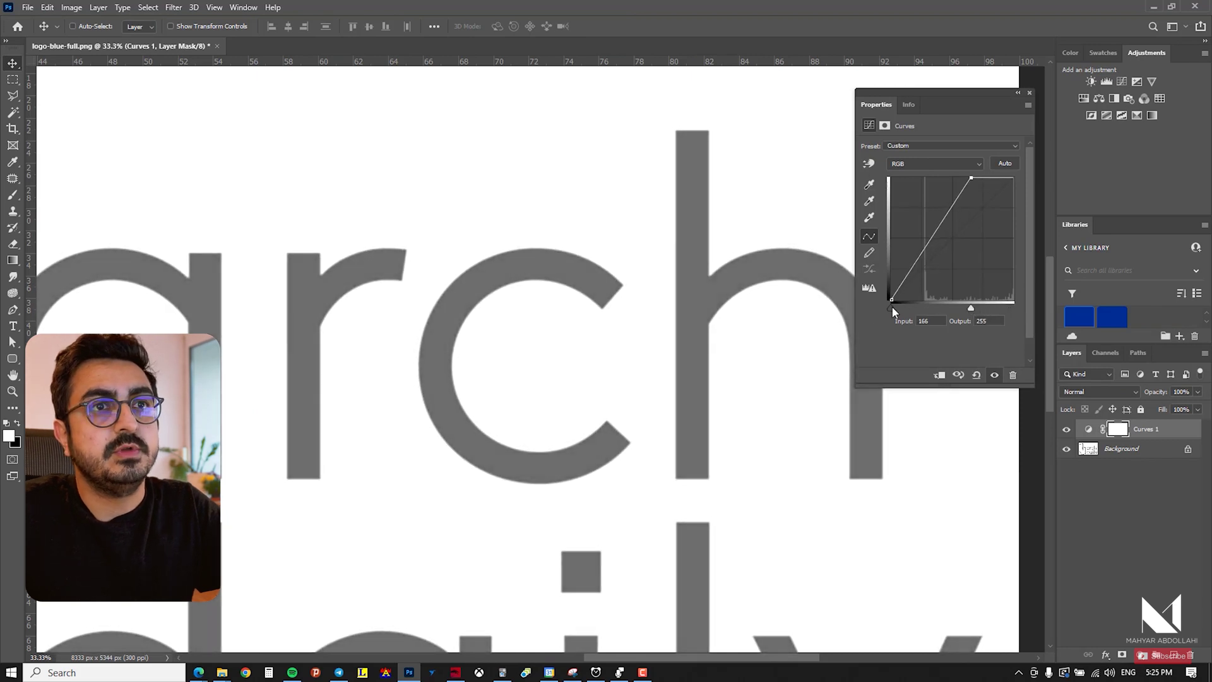
left_click_drag(892, 309, 939, 308)
Refine the Curves adjustment with the white point at input 149 and a slightly lower black point, checking the edges across the logo.
left_click(617, 339, "ctrl")
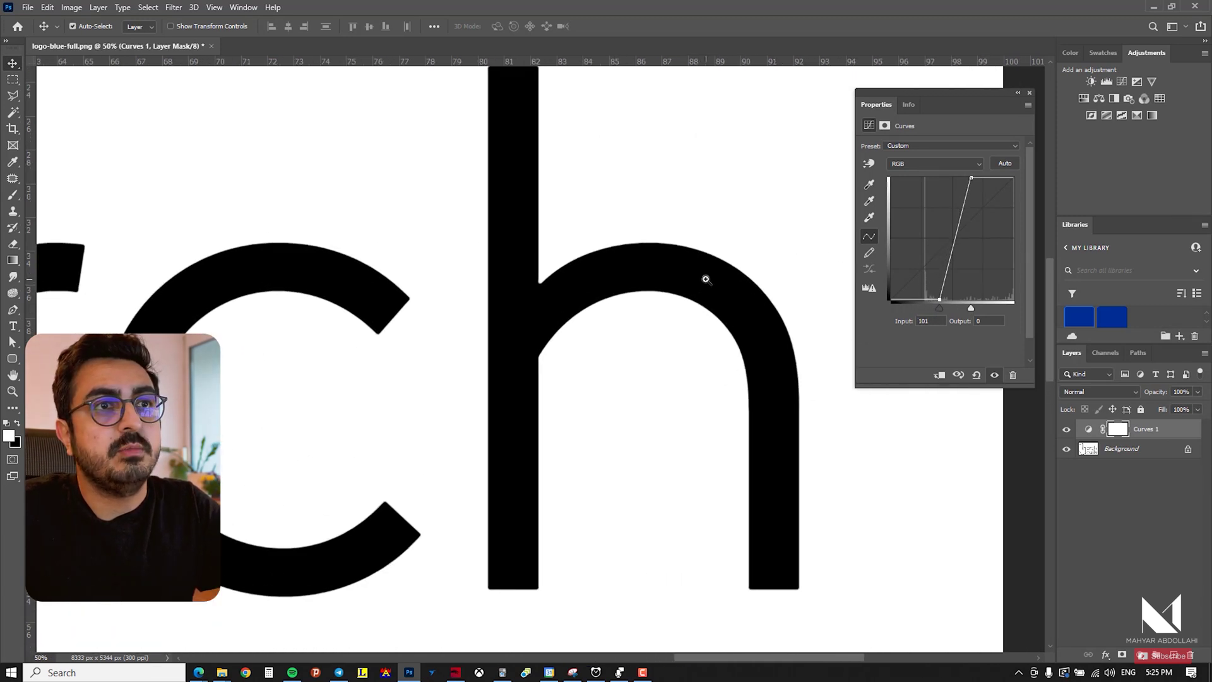
left_click(706, 280, "ctrl")
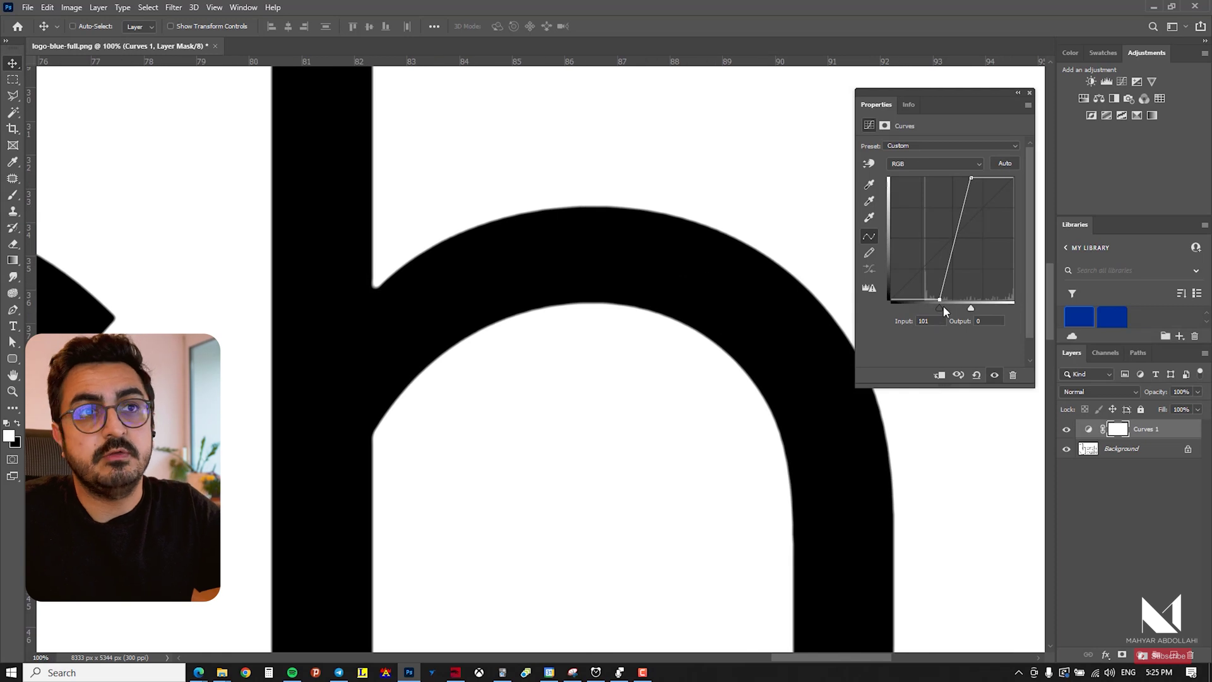
left_click_drag(941, 308, 963, 308)
left_click_drag(468, 295, 536, 342)
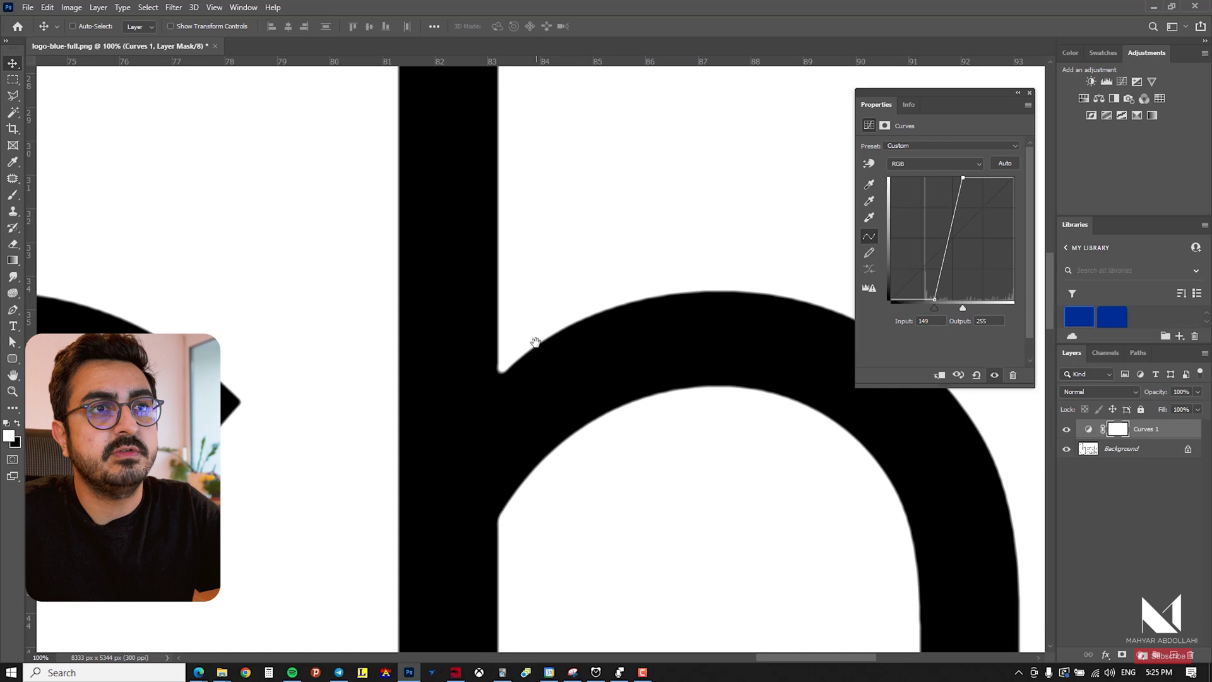
scroll(535, 342, "down", 3)
scroll(512, 352, "left", 4)
left_click_drag(290, 396, 645, 473)
scroll(466, 284, "down", 2)
left_click_drag(466, 284, 595, 388)
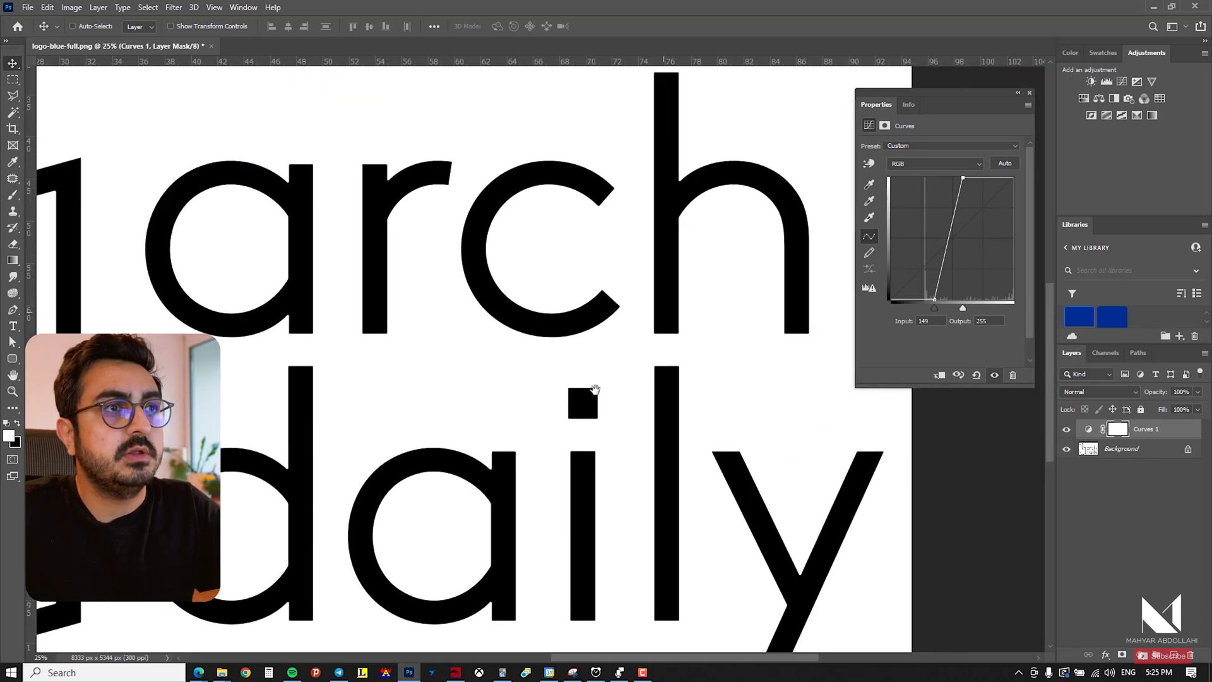
scroll(587, 336, "left", 4)
scroll(587, 335, "down", 1)
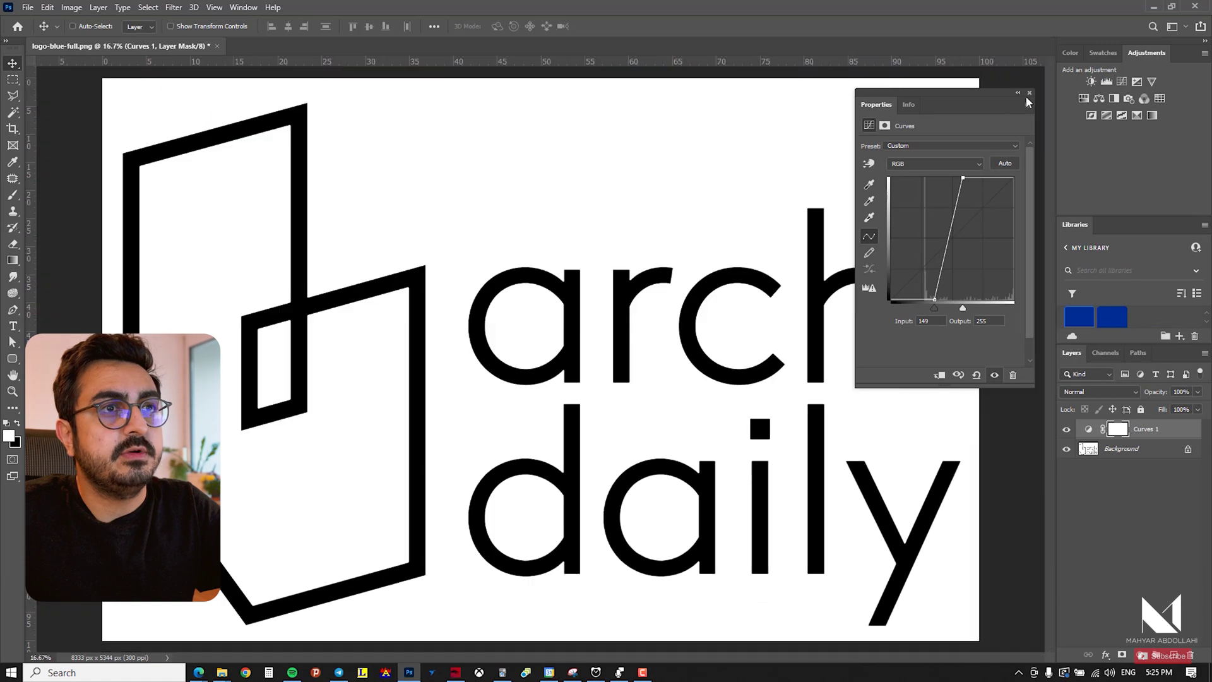
left_click(1029, 92)
scroll(698, 361, "down", 1)
key("ctrl+plus")
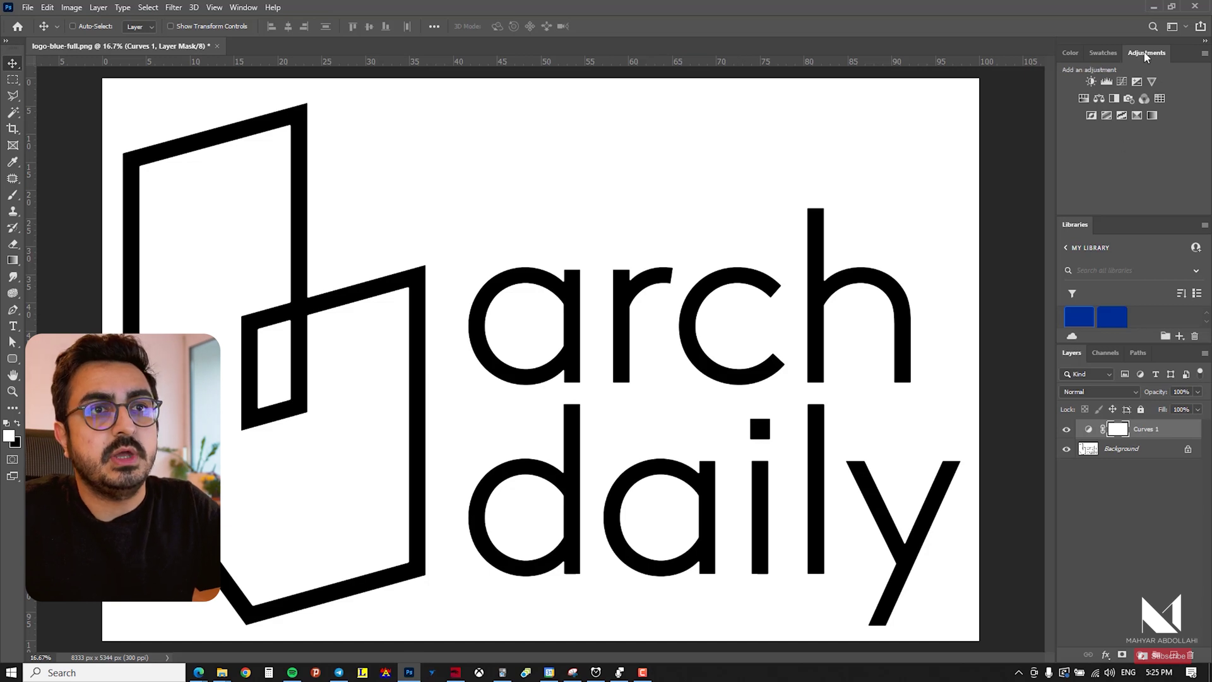
left_click(243, 8)
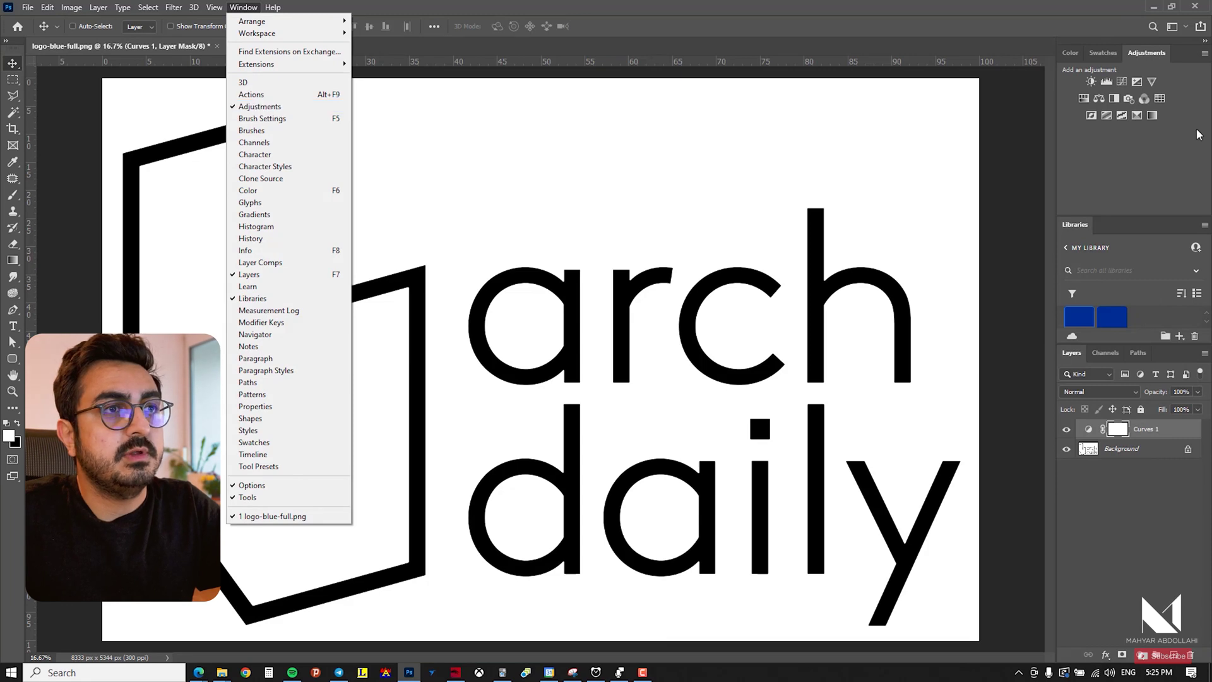
Merge the Curves 1 adjustment layer with the Background layer.
left_click(1024, 15)
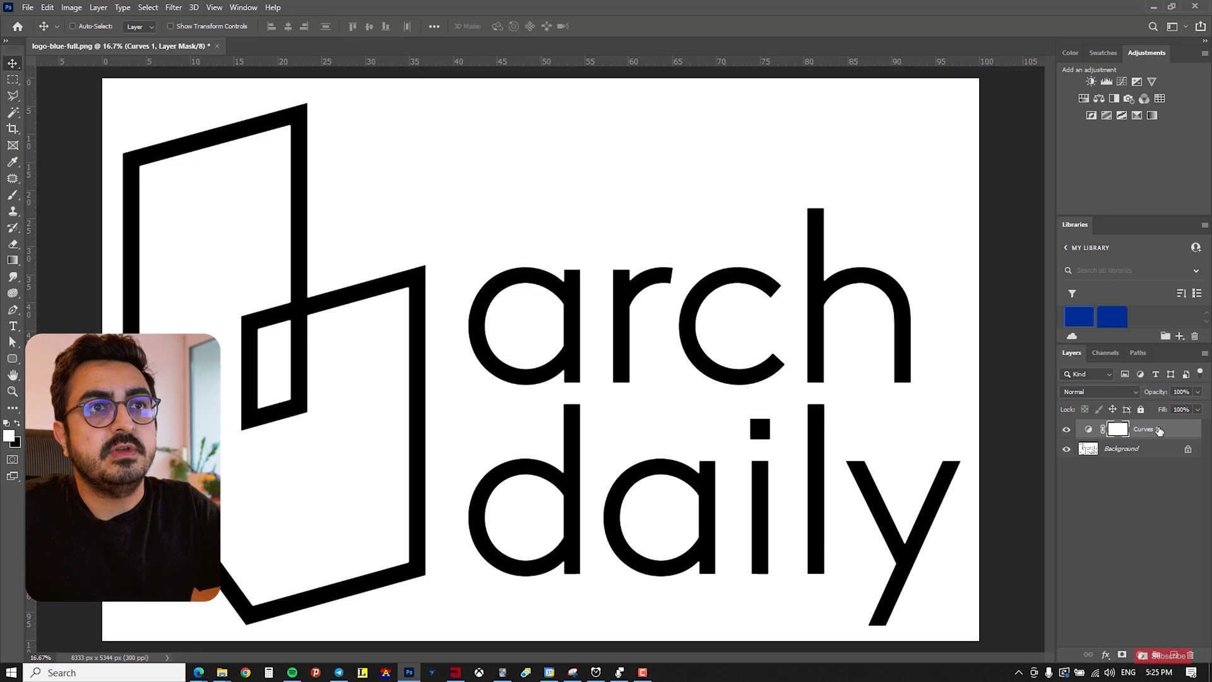
left_click(1159, 454, "ctrl")
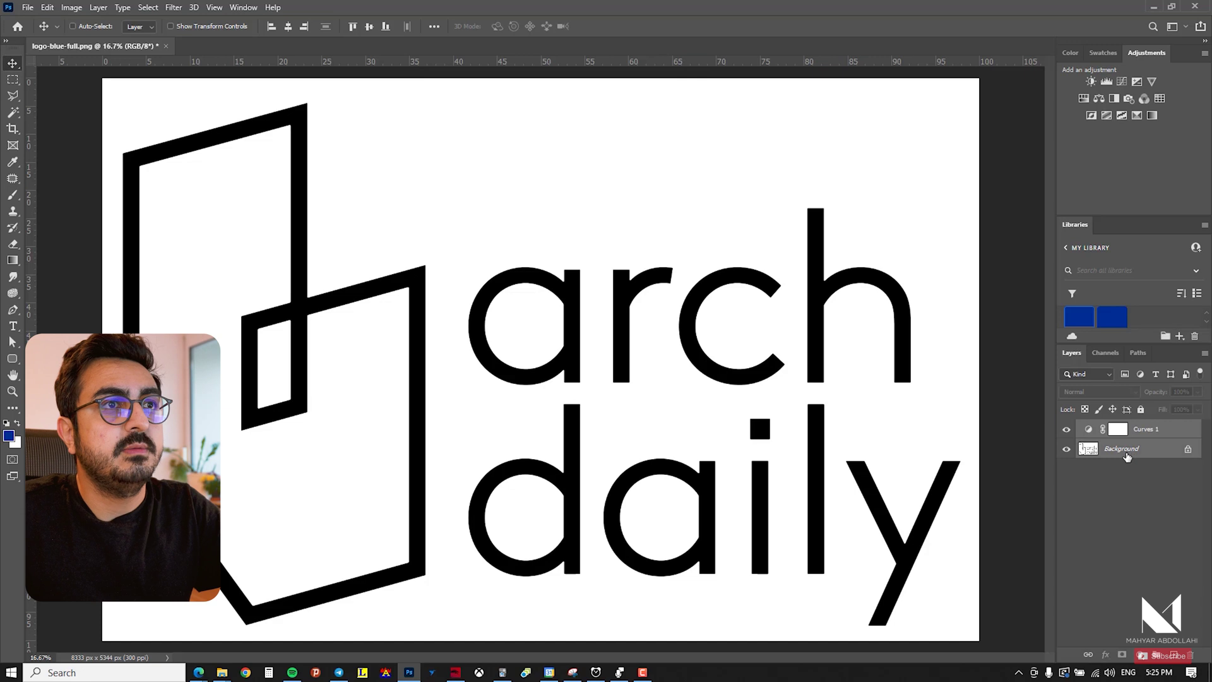
right_click(1128, 455)
right_click(1148, 434)
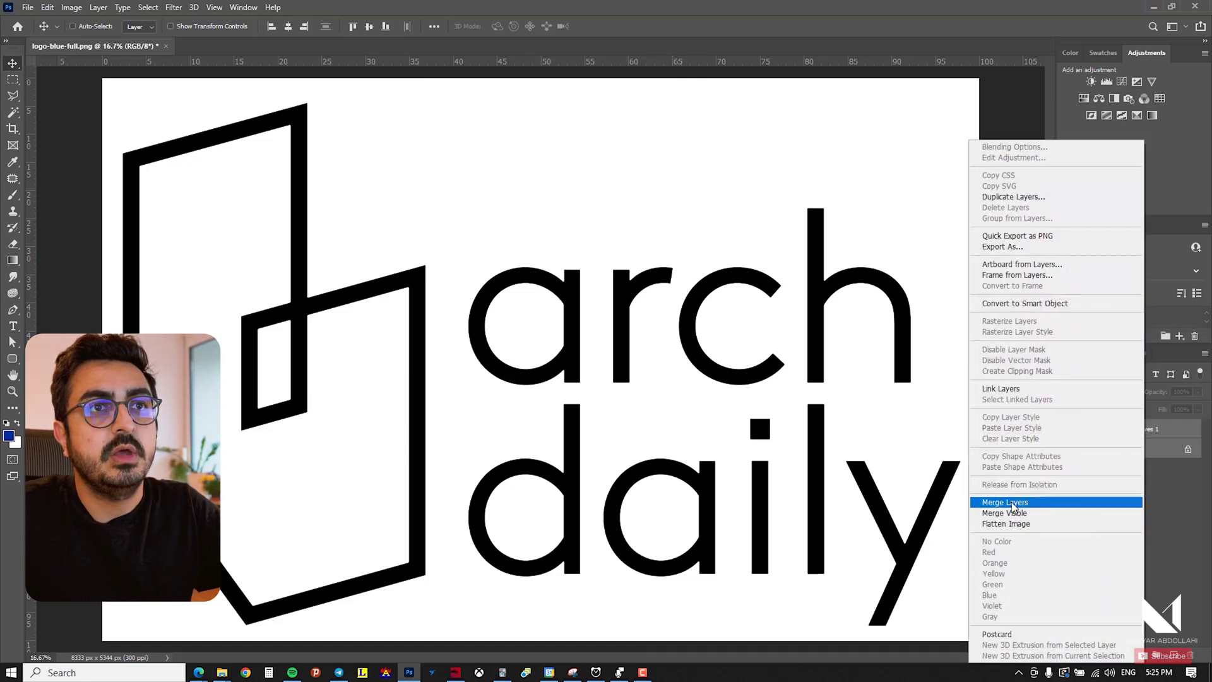
left_click(1158, 434)
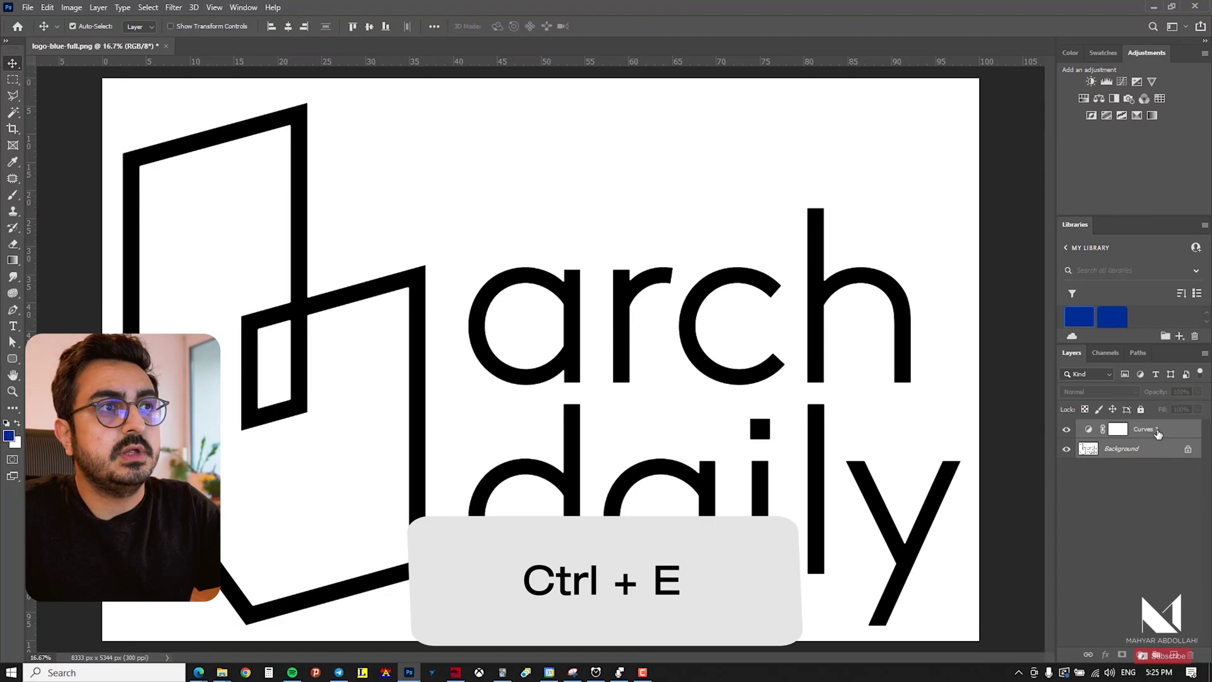
key("ctrl+e")
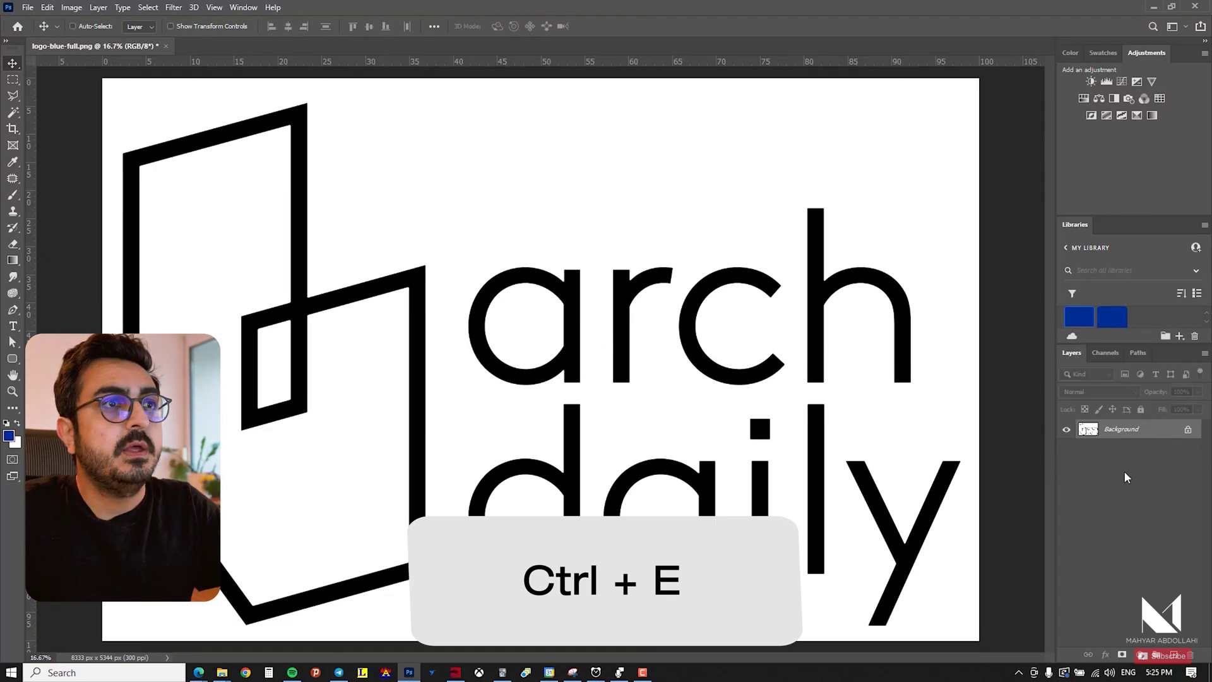
left_click(1188, 431)
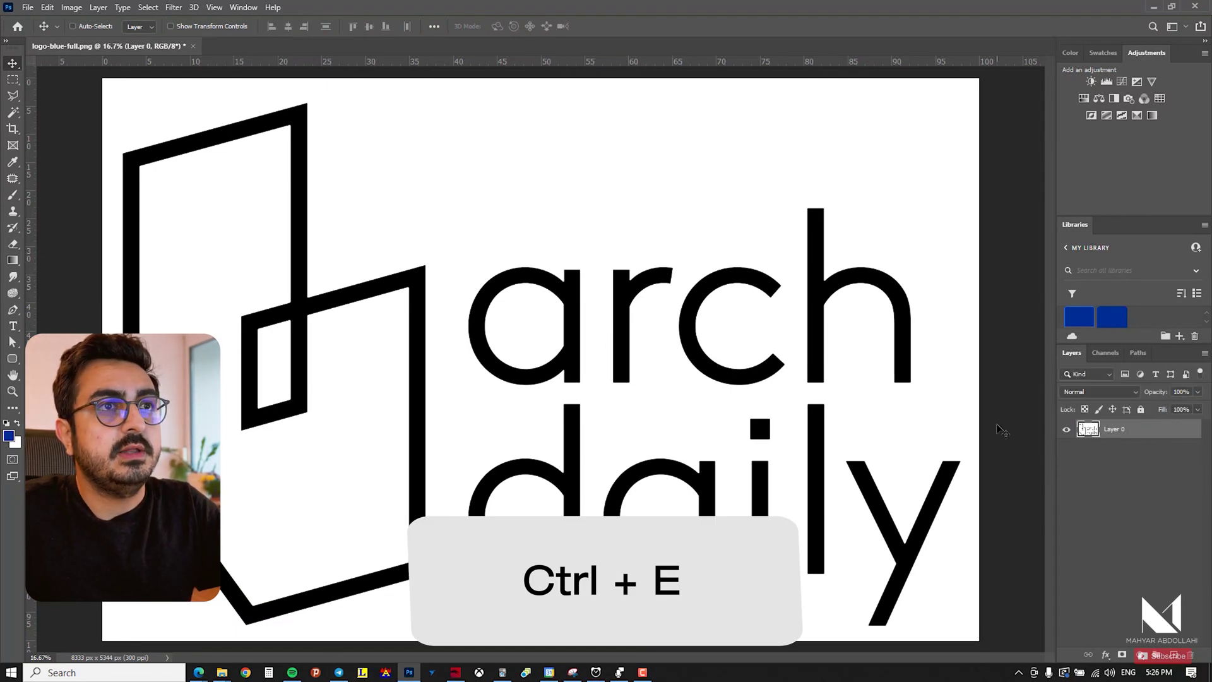
key("ctrl")
key("z")
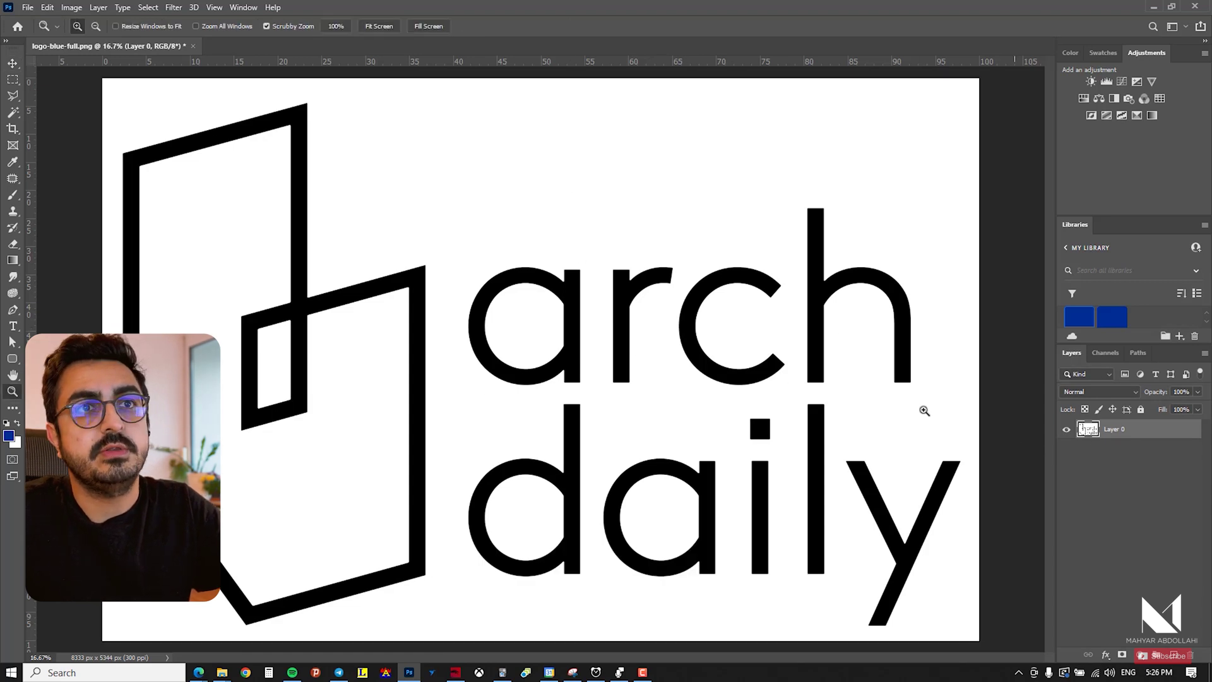
left_click(881, 389)
key("ctrl+z")
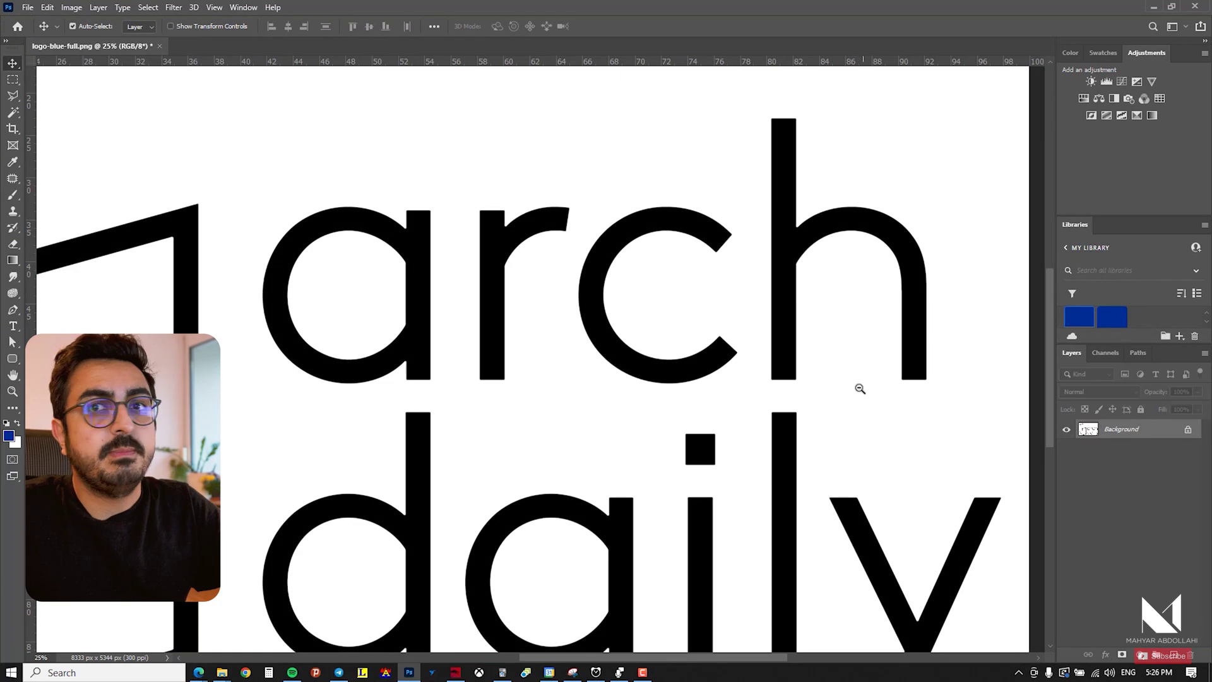
left_click(860, 388, "alt")
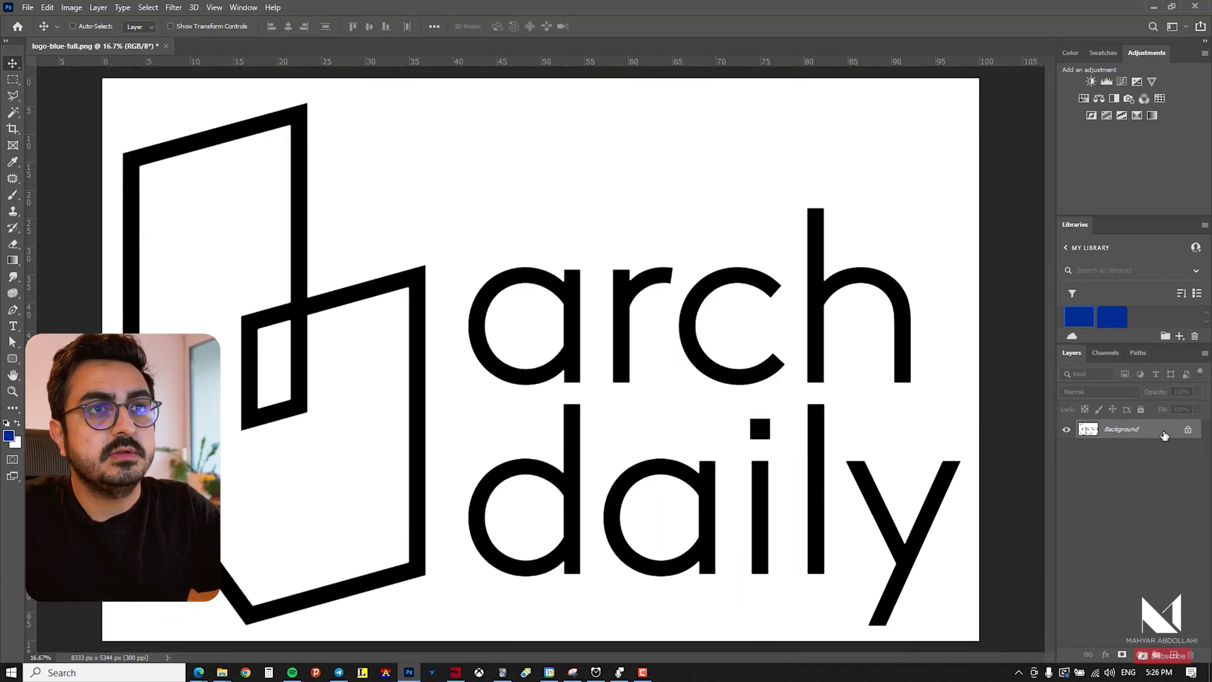
Unlock the merged Background layer and delete all white areas, selecting them with the Magic Wand in add-to-selection mode at tolerance 7.
left_click(1189, 430)
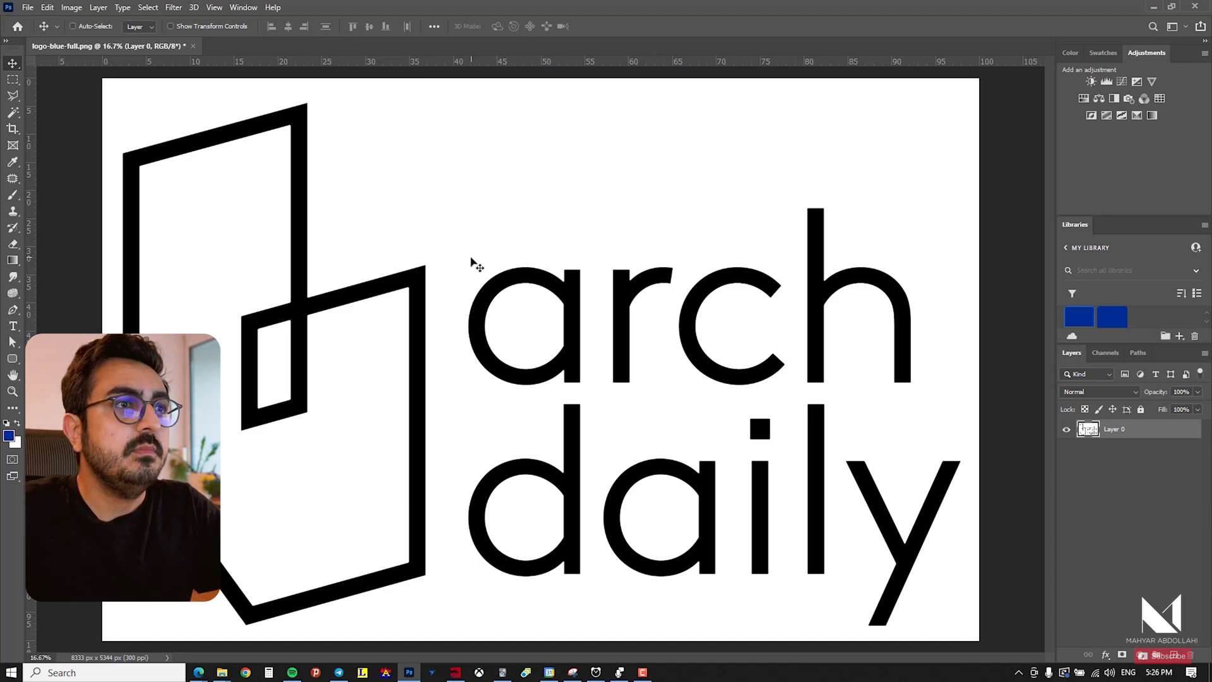
left_click(13, 115)
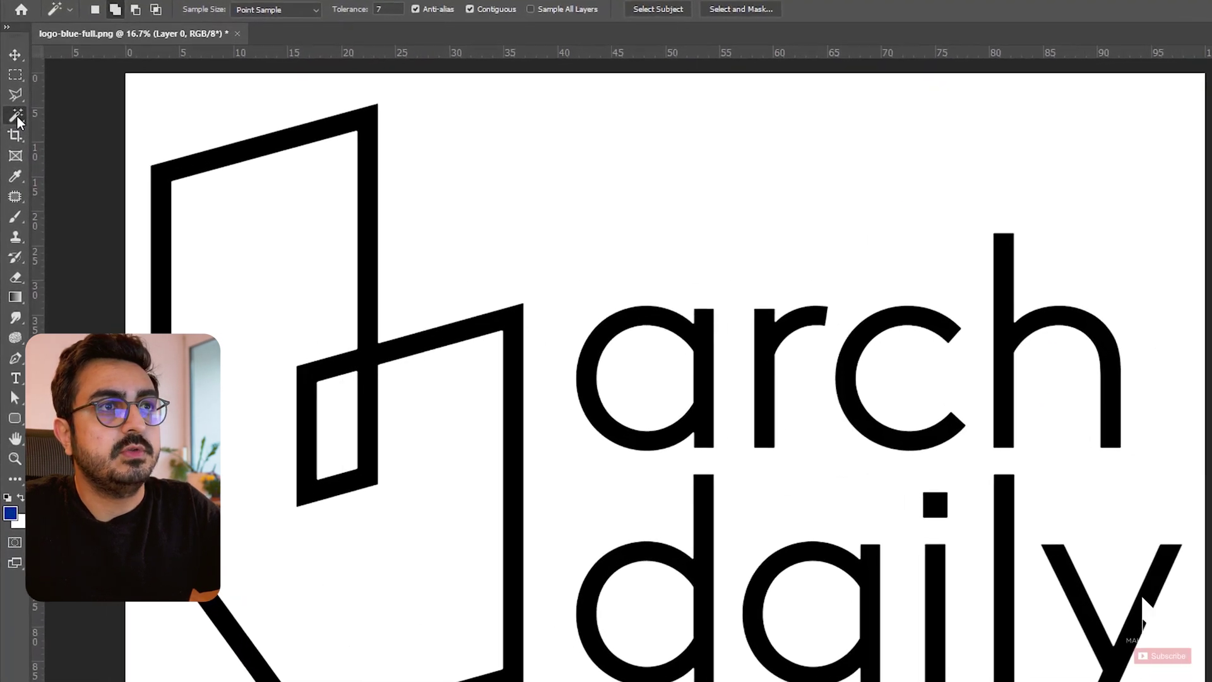
right_click(17, 119)
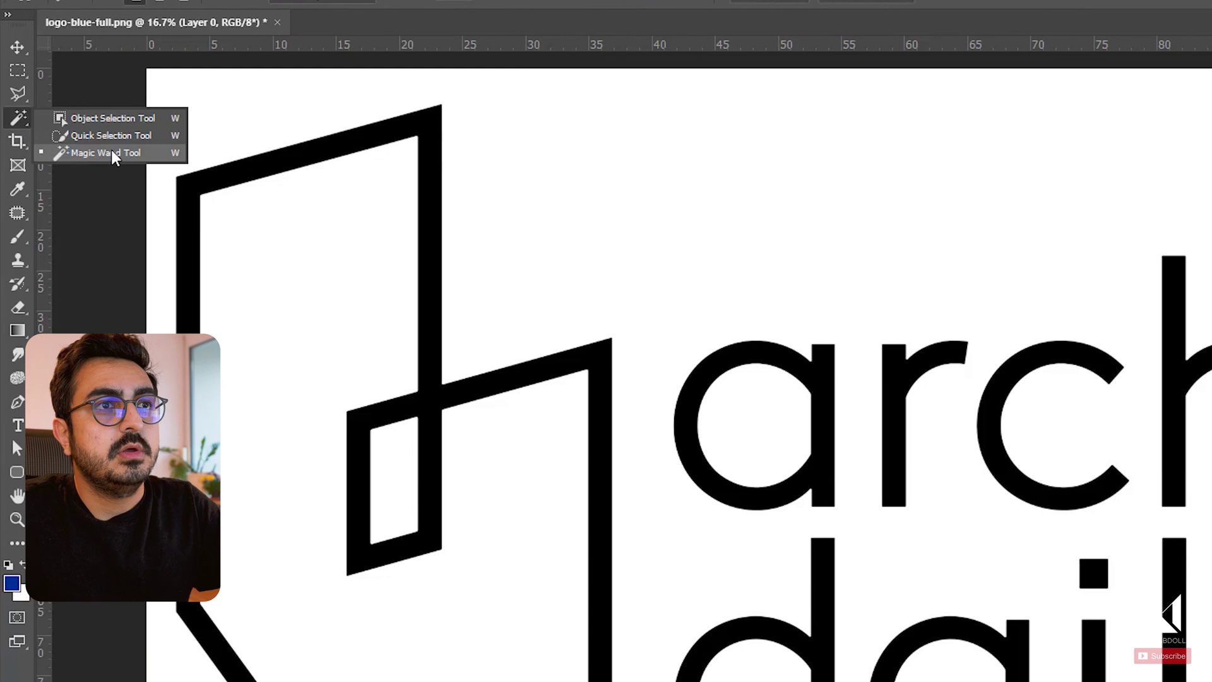
left_click(114, 154)
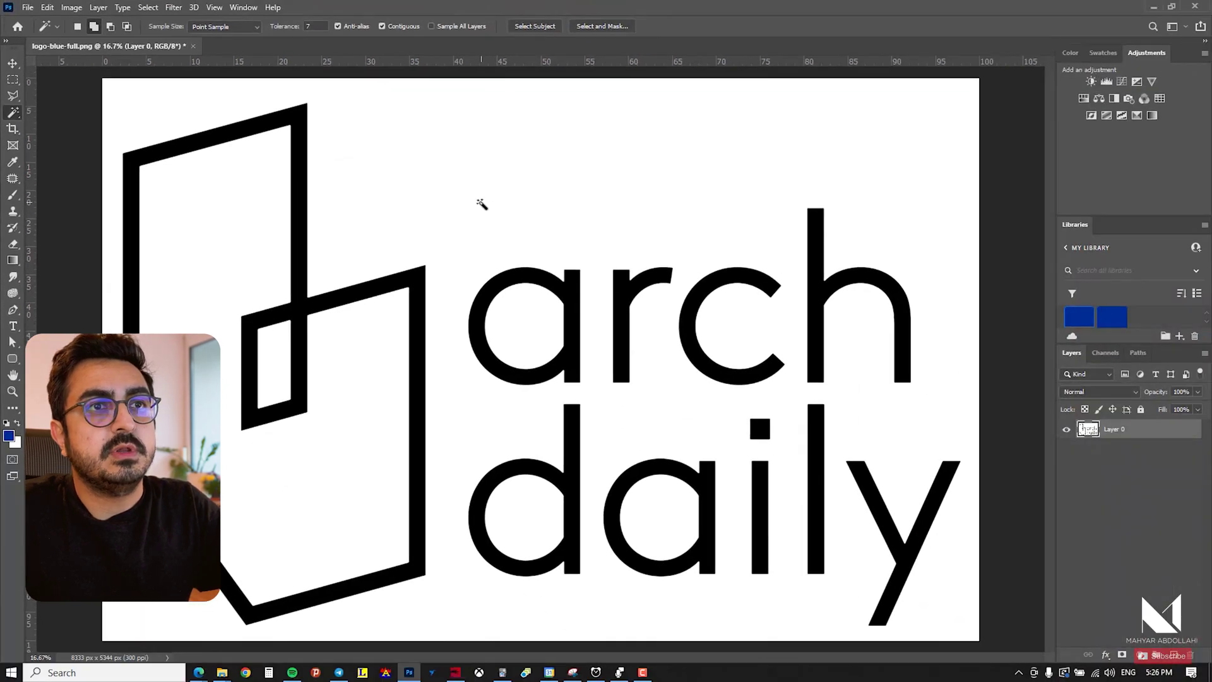
left_click(93, 26)
left_click(515, 313)
left_click(655, 515)
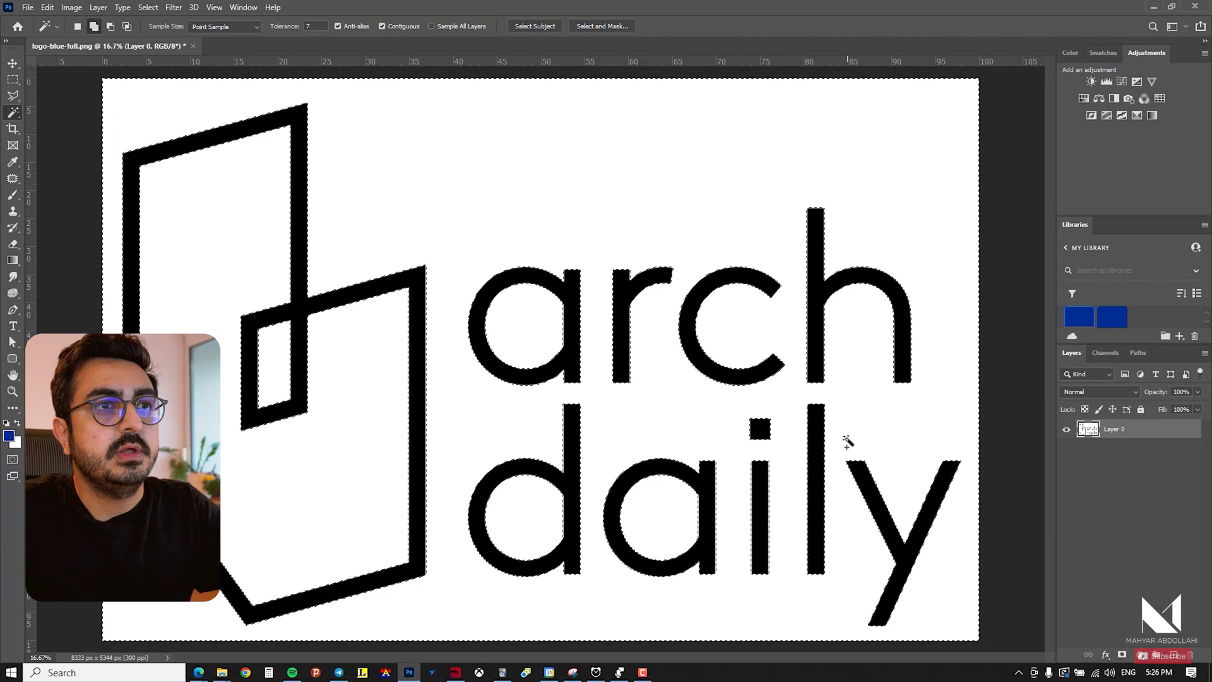
key("Delete")
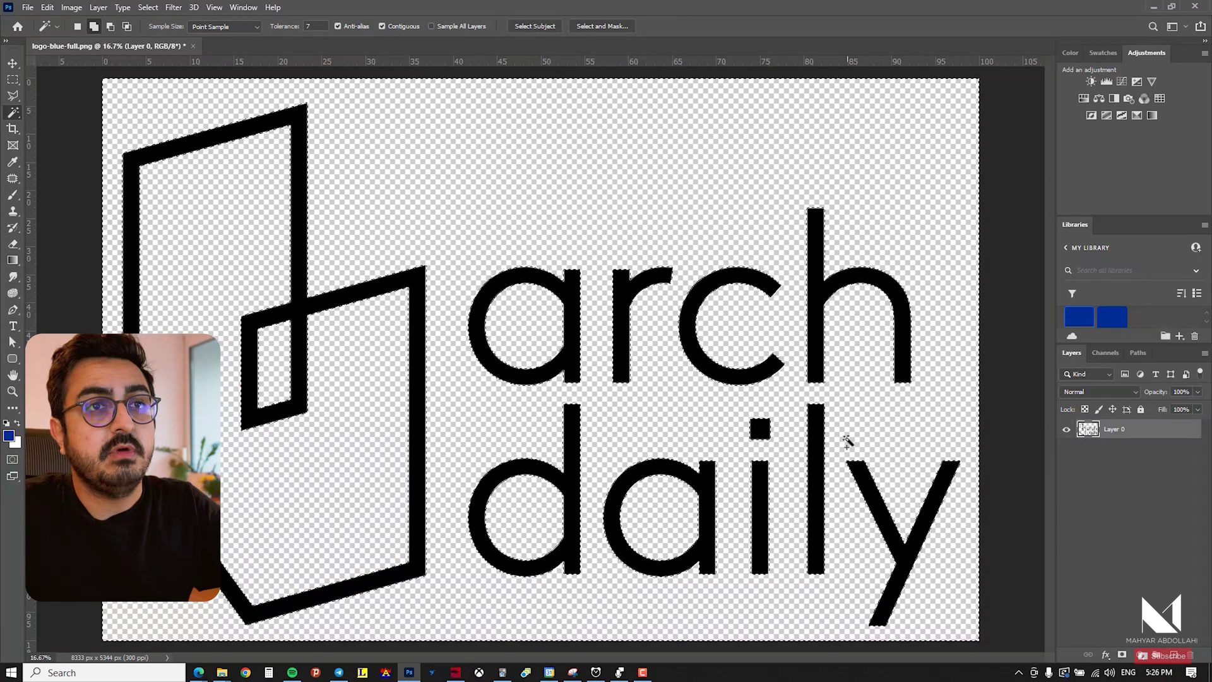
key("ctrl+d")
key("v")
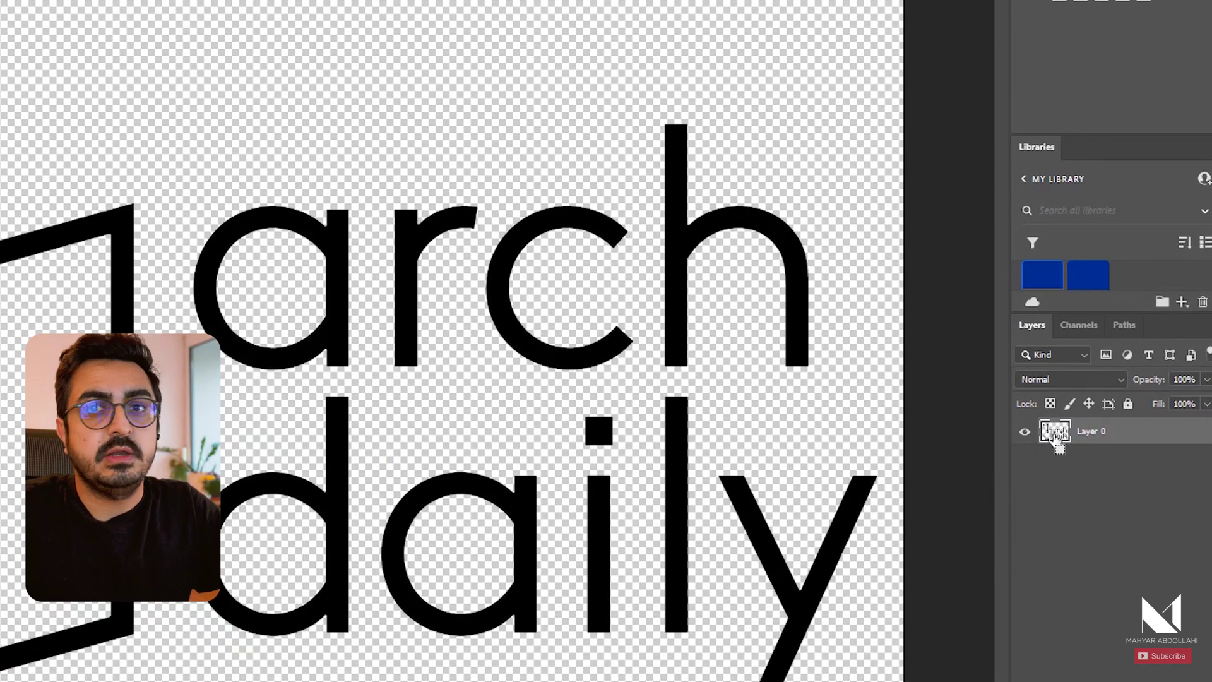
Load the logo's pixels as a selection, fill them with the original blue as background color, and deselect.
left_click(1053, 441, "ctrl")
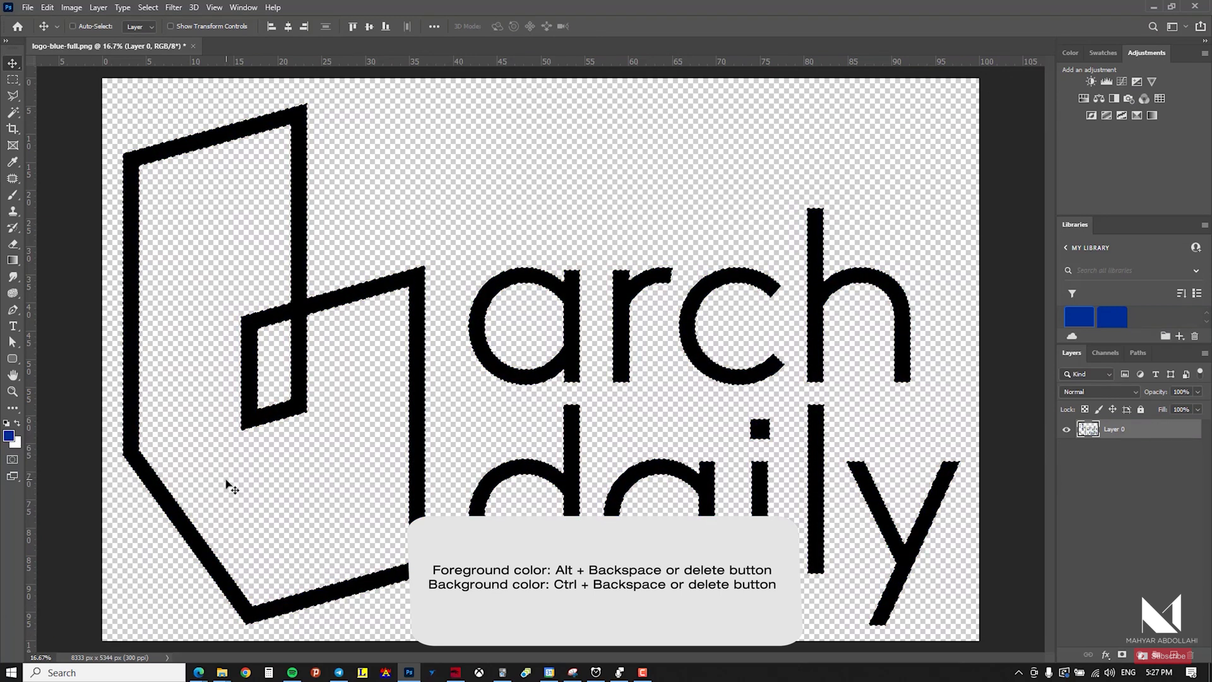
left_click(18, 423)
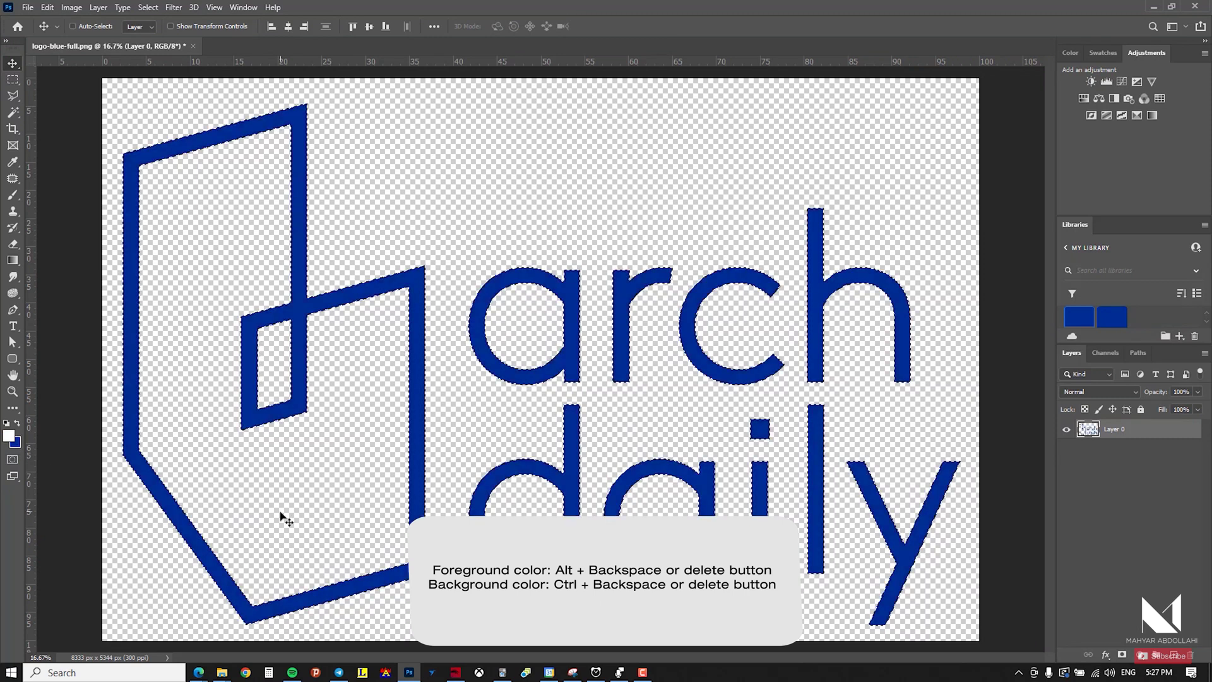
key("ctrl")
key("ctrl+d")
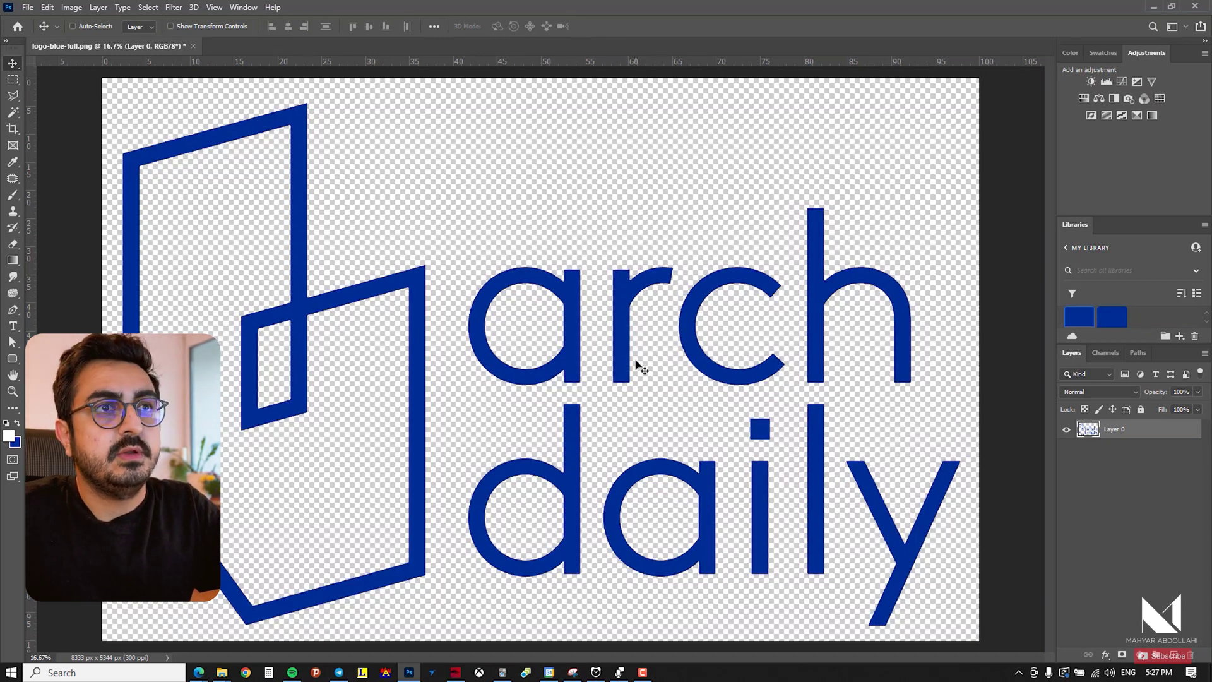
key("ctrl+space")
left_click_drag(637, 316, 680, 420)
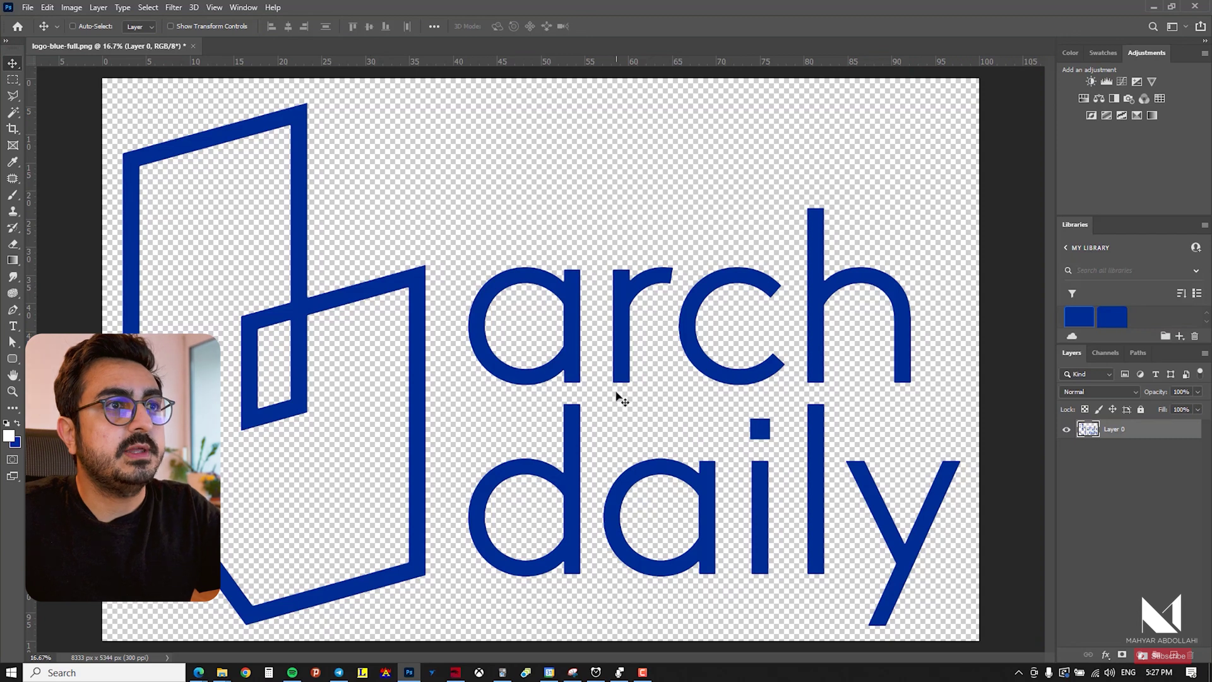
Select the blue logo's pixels and make a work path from the selection with a tolerance of 1.0 pixels.
key("ctrl")
left_click(1088, 432, "ctrl")
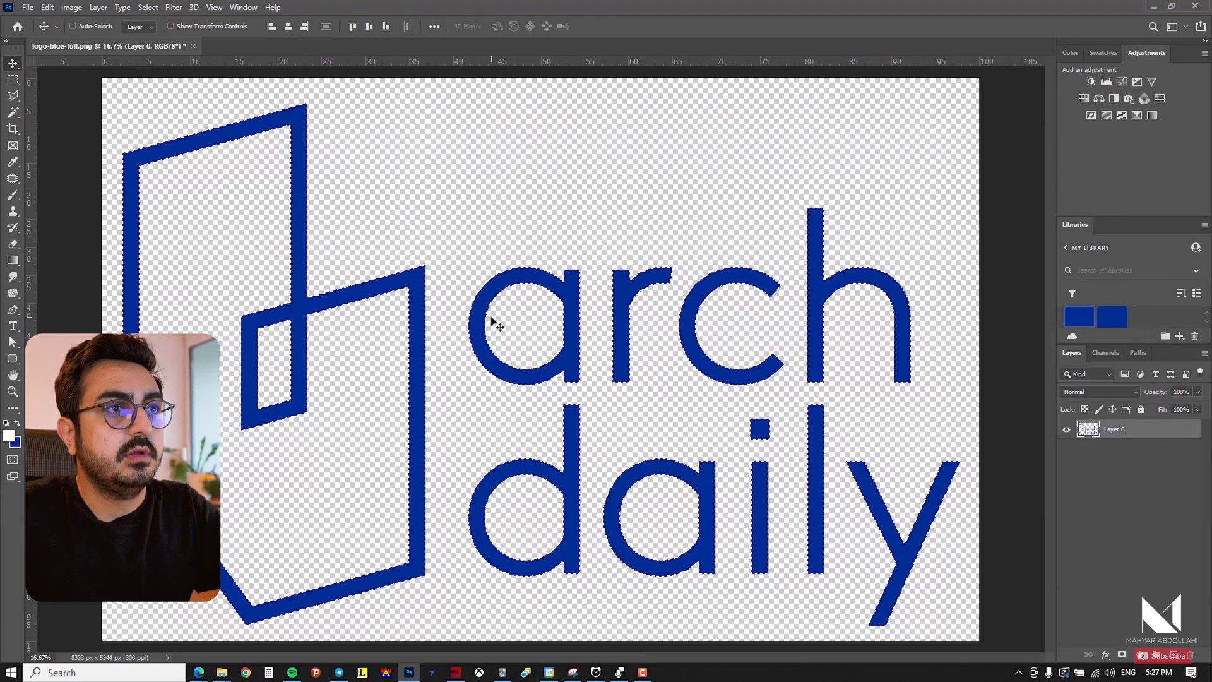
left_click(14, 81)
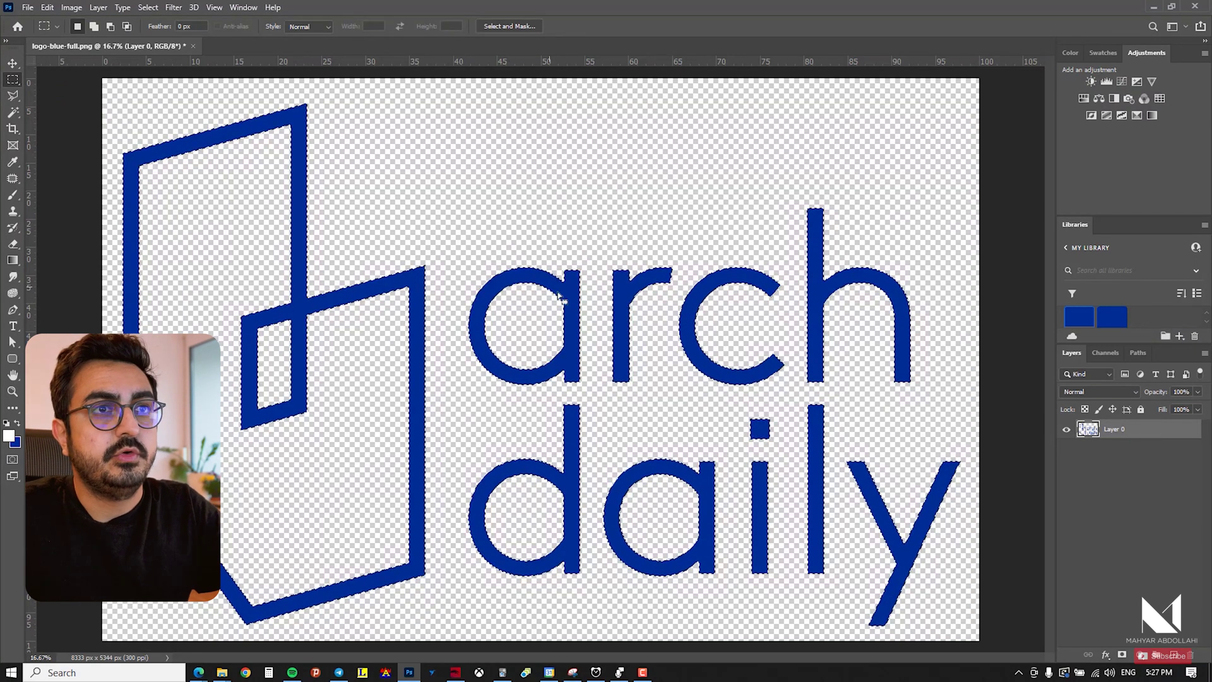
right_click(481, 314)
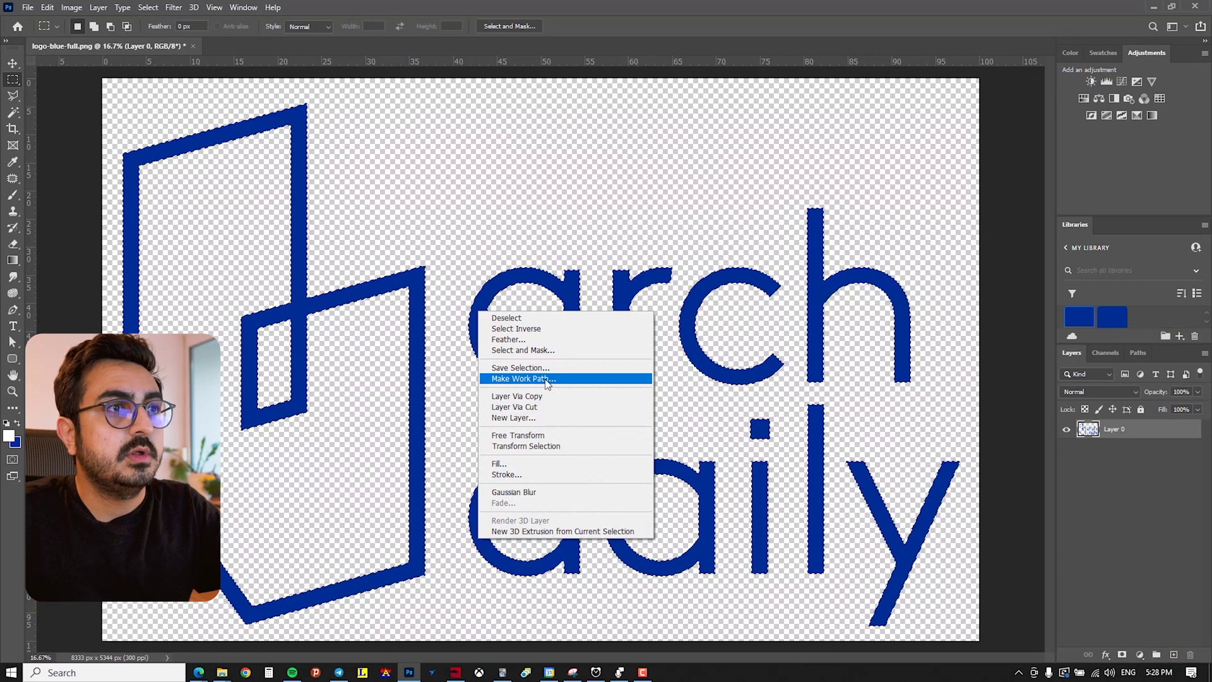
left_click(508, 379)
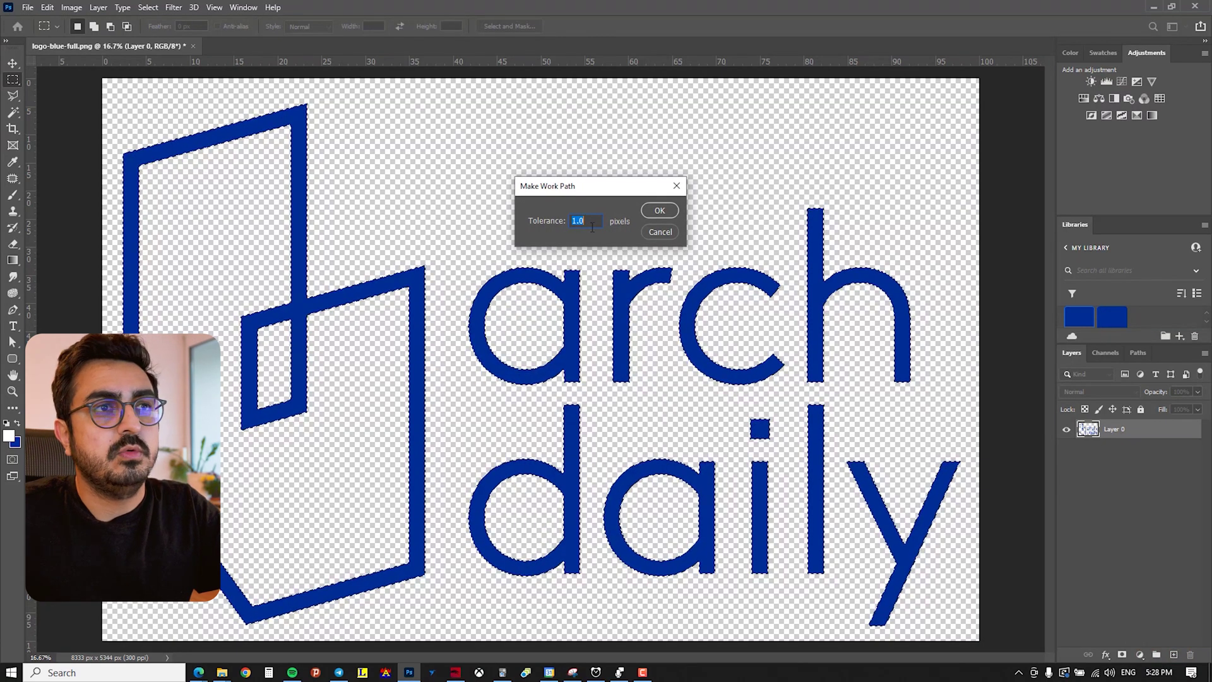
left_click(659, 212)
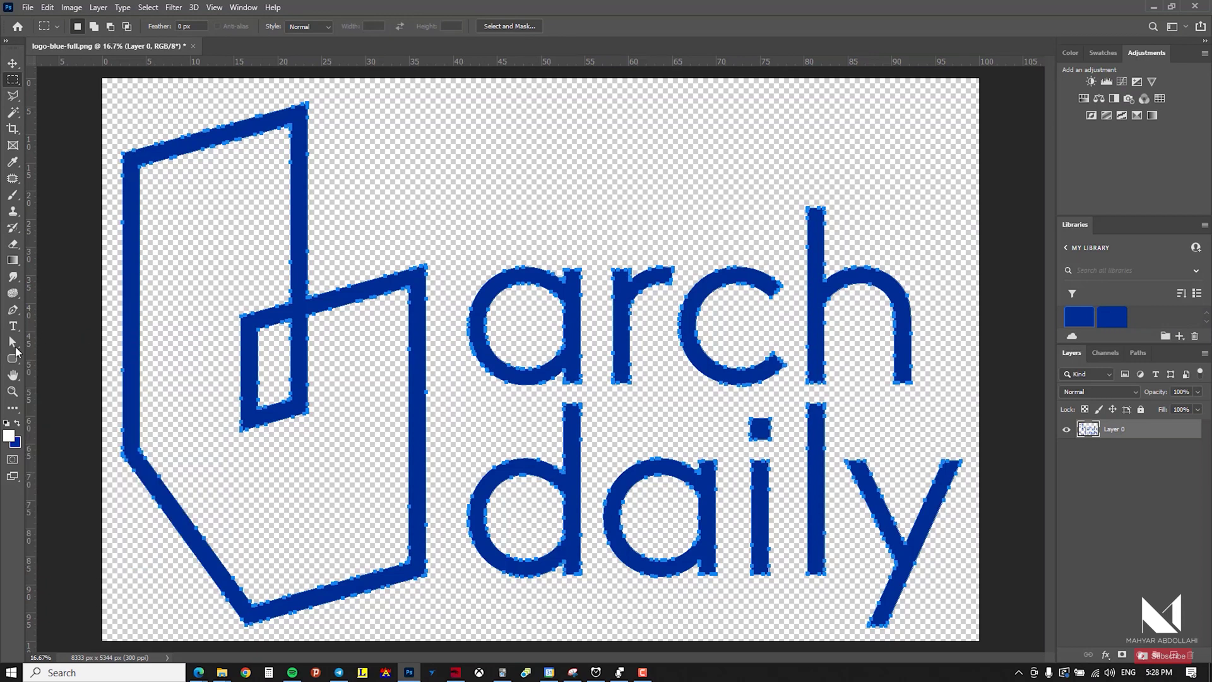
Create a vector mask on Layer 0 from the logo's work path using the Direct Selection tool.
left_click(13, 344)
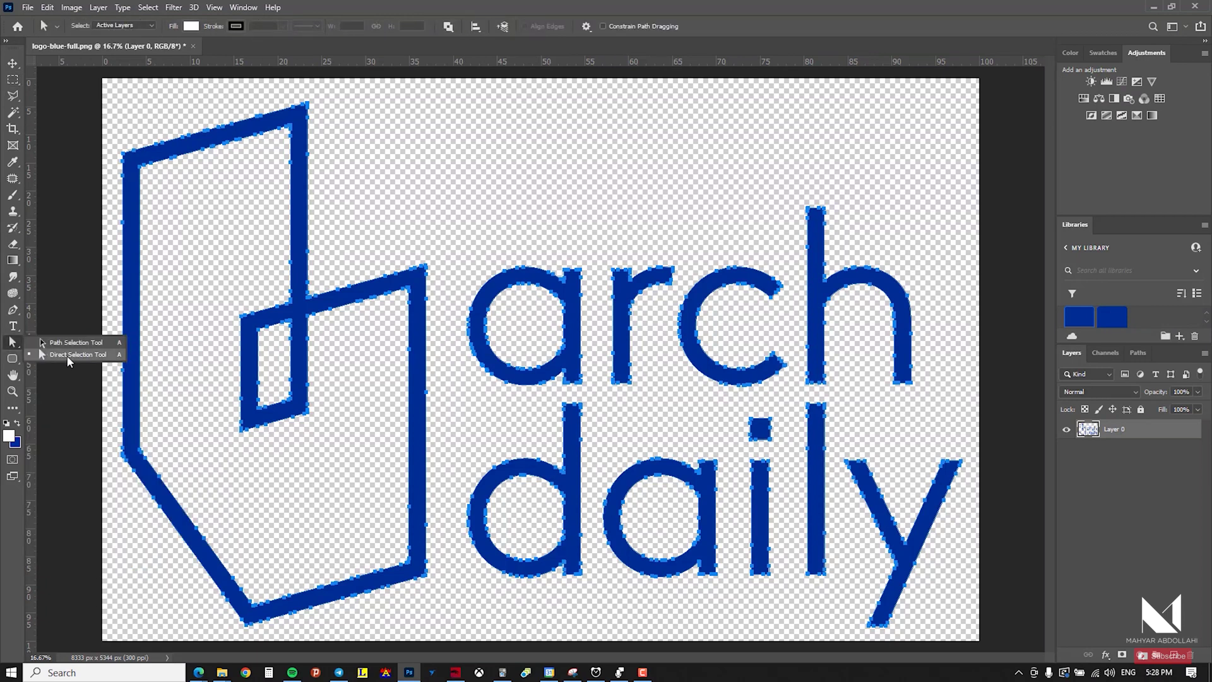
right_click(421, 288)
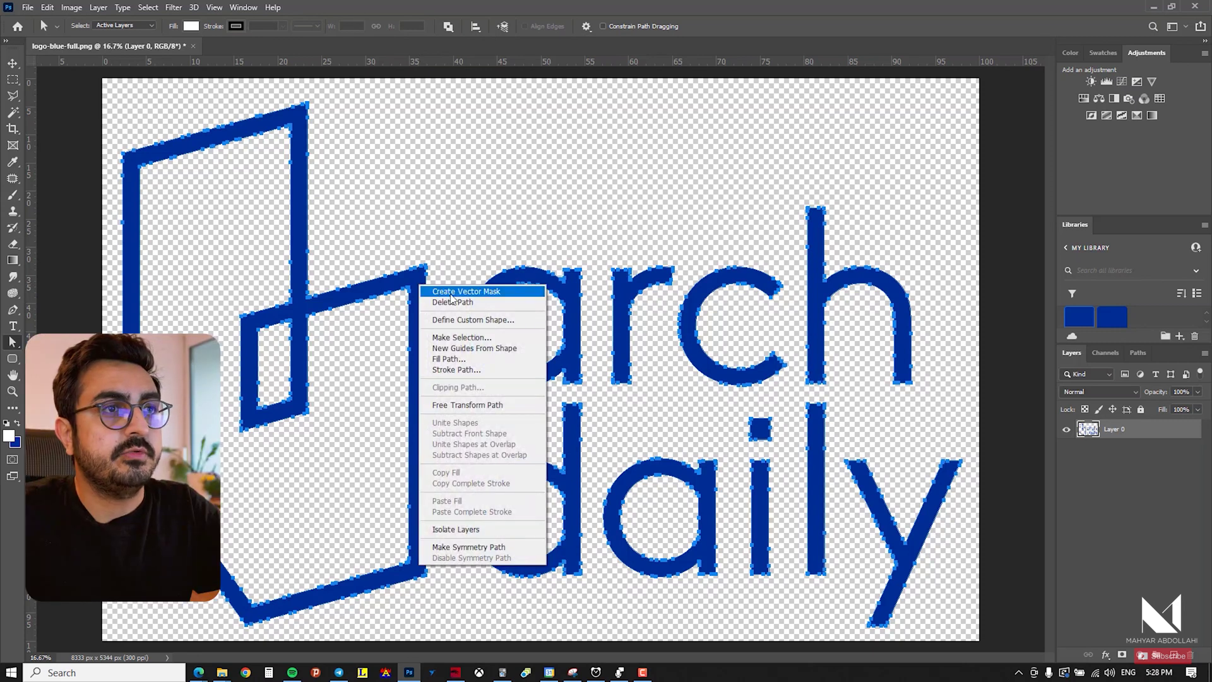
left_click(504, 293)
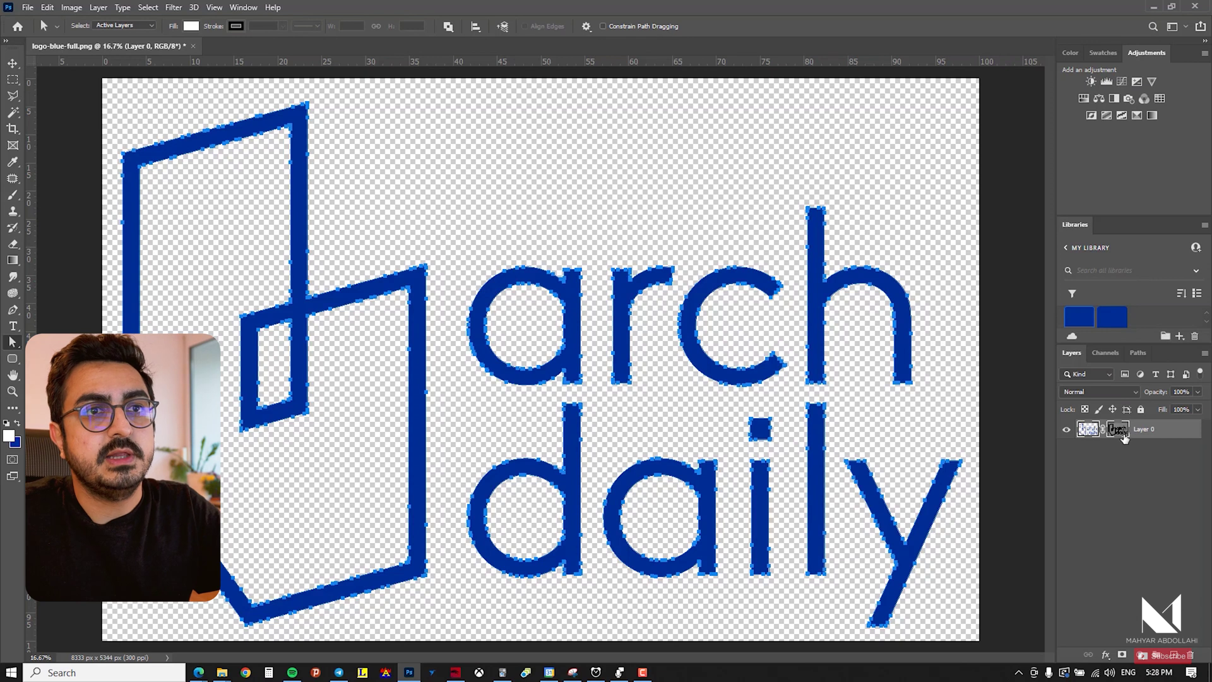
key("v")
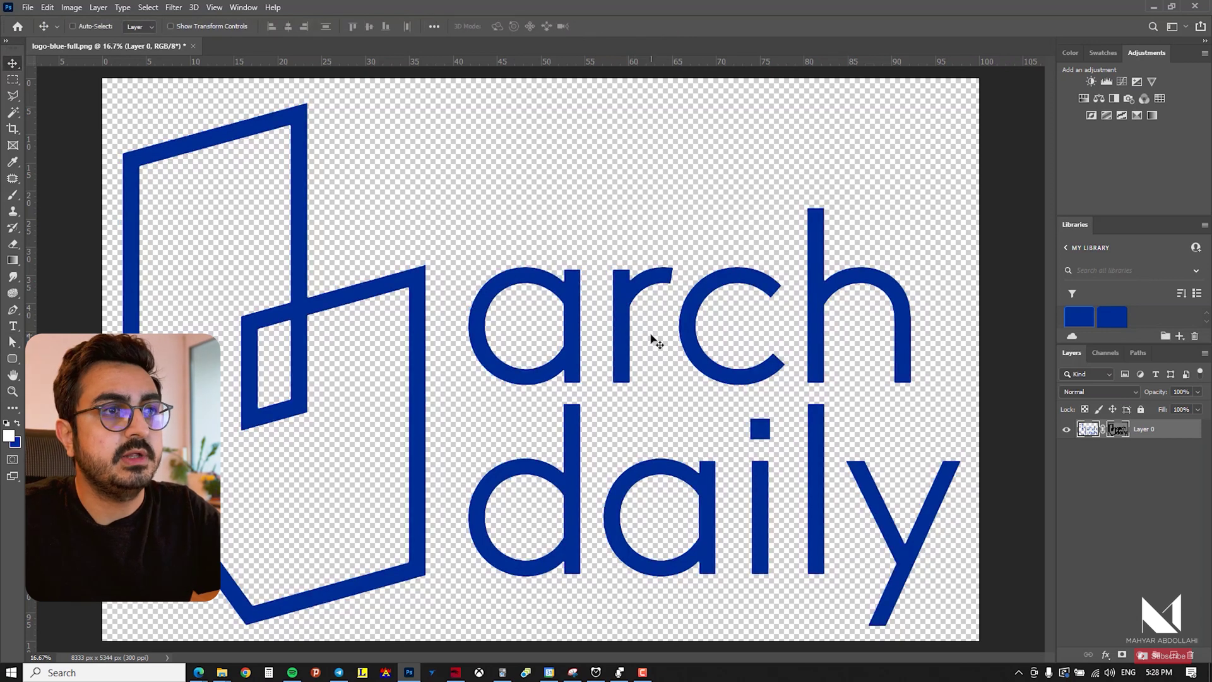
Examine the edges and corners of the letters in "arch" up close.
left_click(652, 300, "ctrl")
left_click(650, 297, "ctrl")
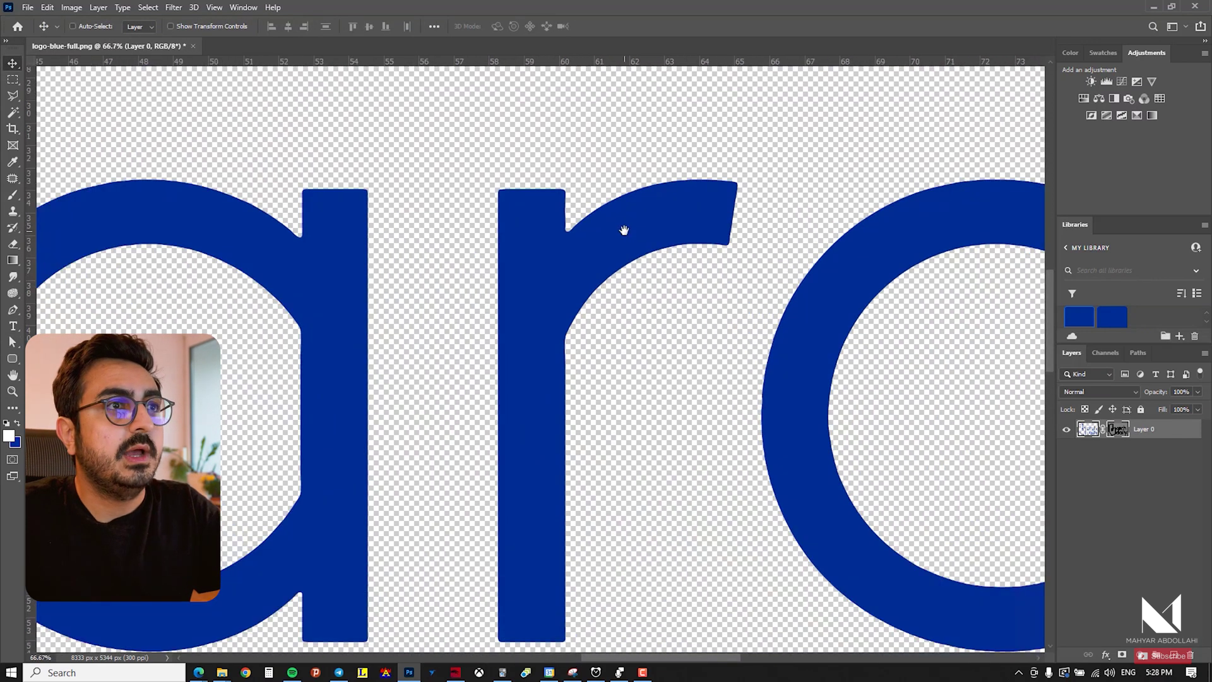
left_click(623, 230, "ctrl")
left_click(622, 263, "ctrl")
left_click(622, 262, "ctrl+alt")
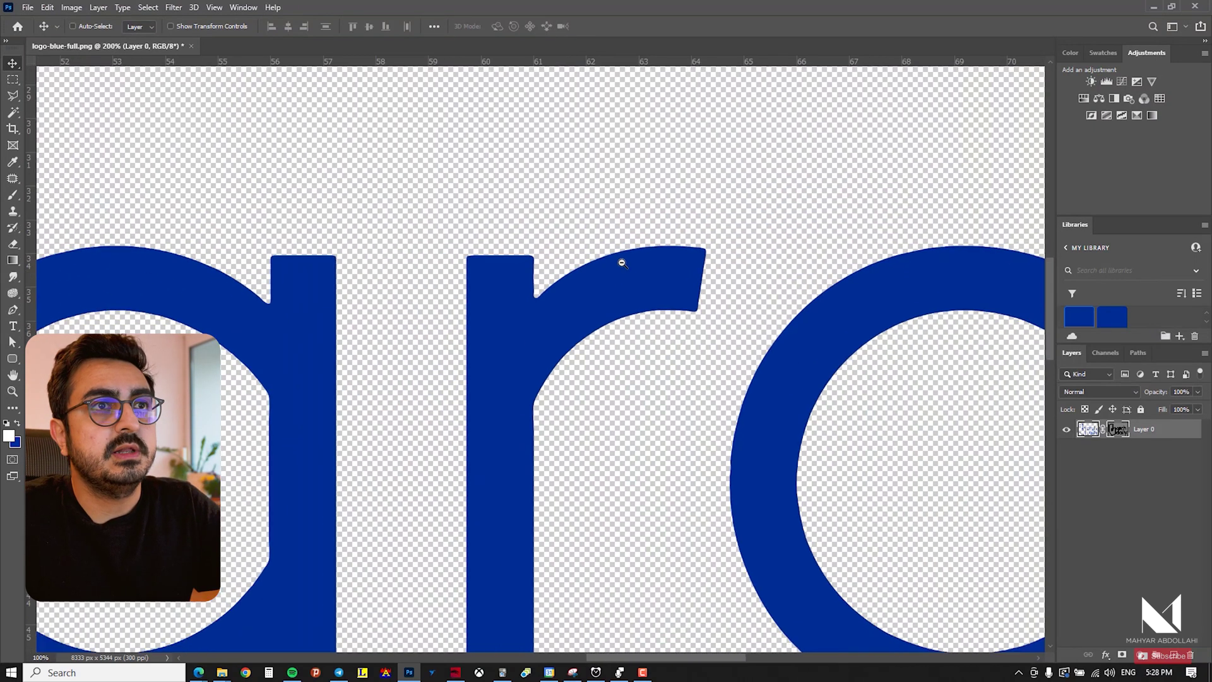
left_click(622, 263, "ctrl+alt")
left_click(622, 263, "ctrl+alt")
left_click(622, 262, "ctrl+alt")
left_click(622, 263, "ctrl+alt")
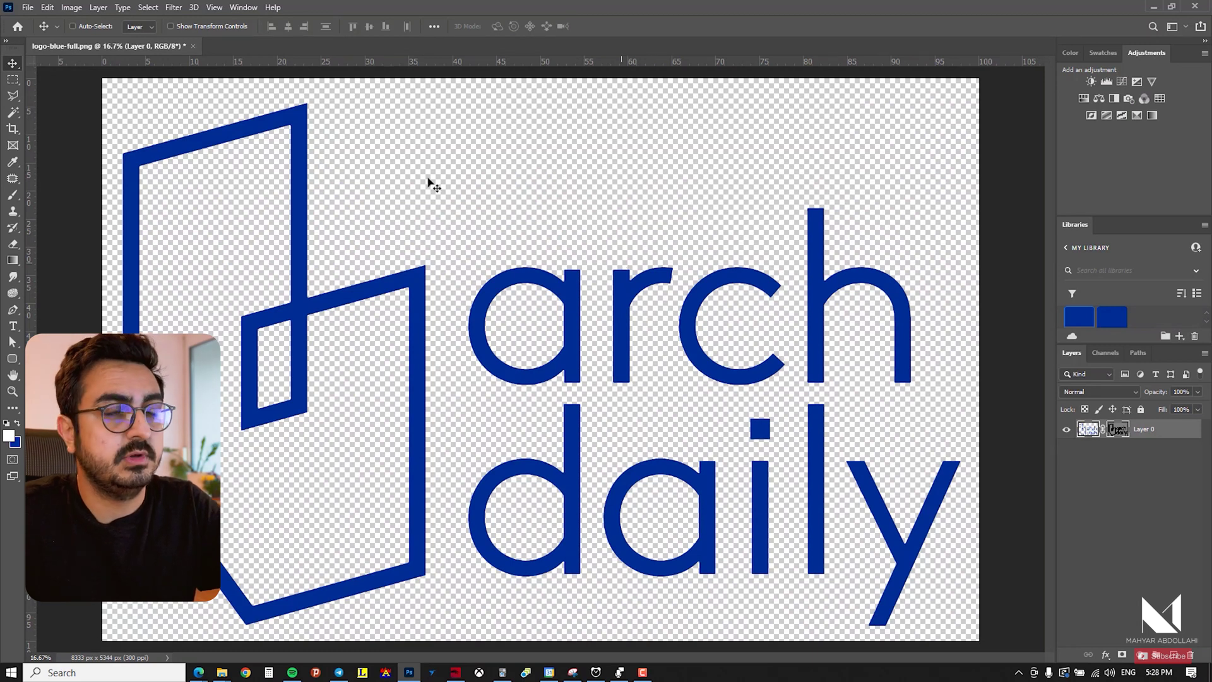
Review the file formats offered in the Export As settings for the logo, including SVG, without exporting.
left_click(27, 8)
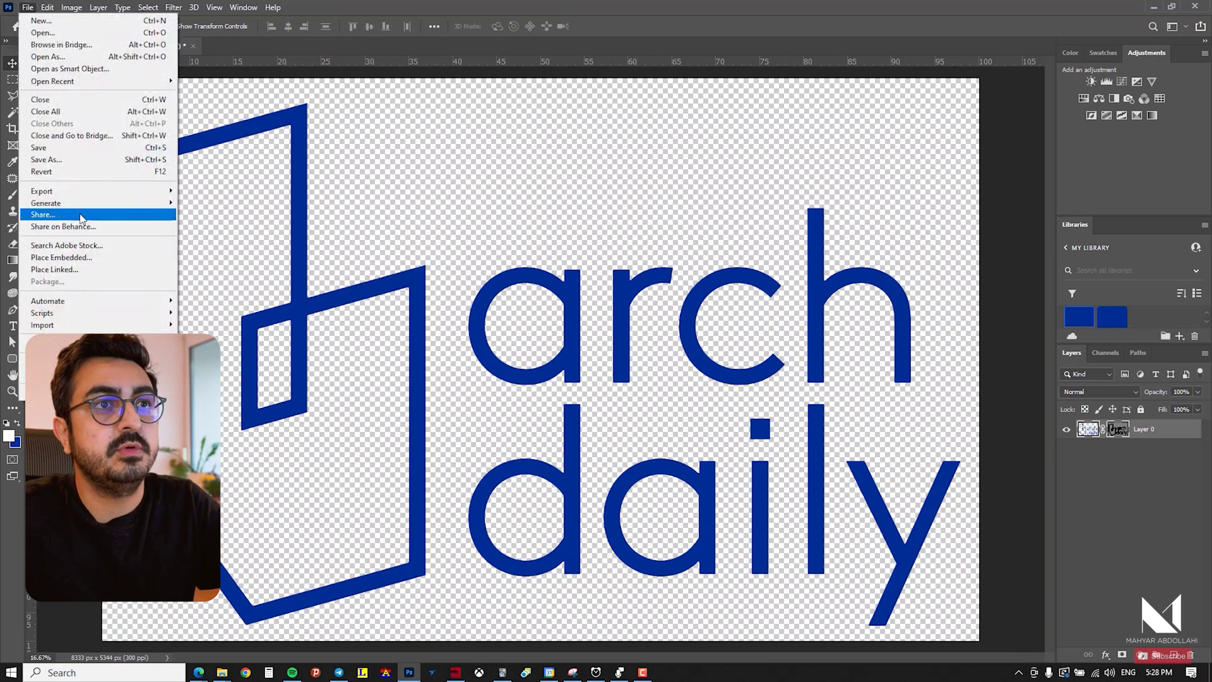
mouse_move(79, 192)
left_click(207, 202)
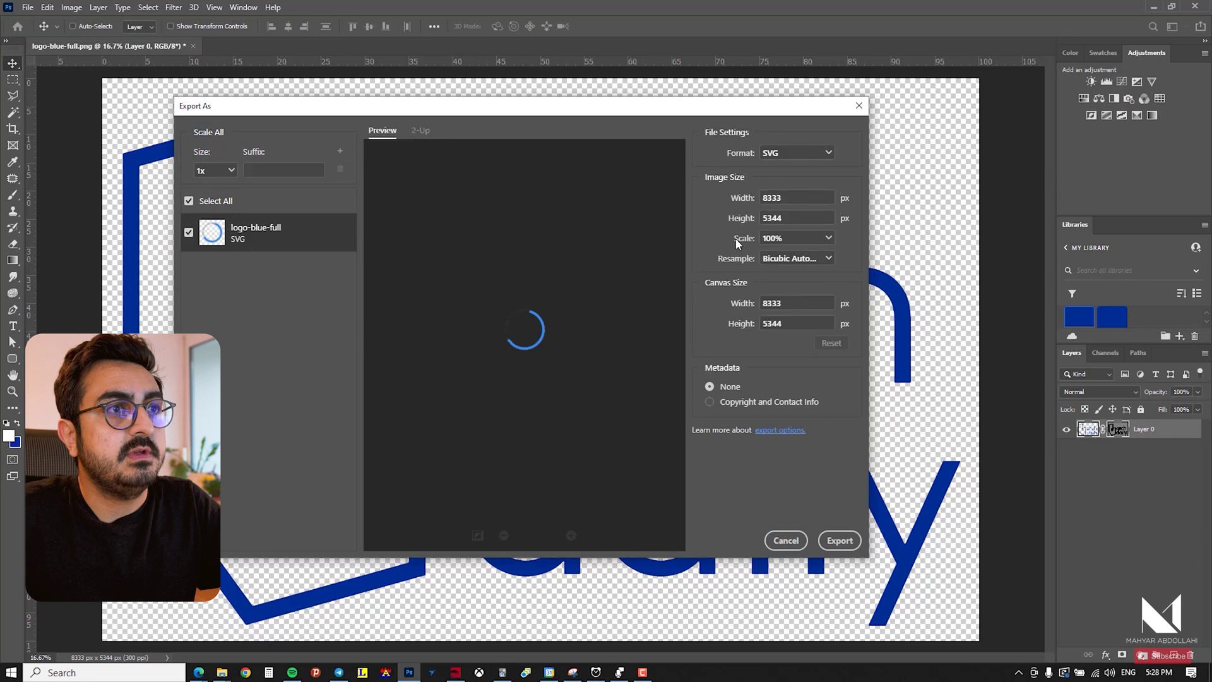
left_click(796, 153)
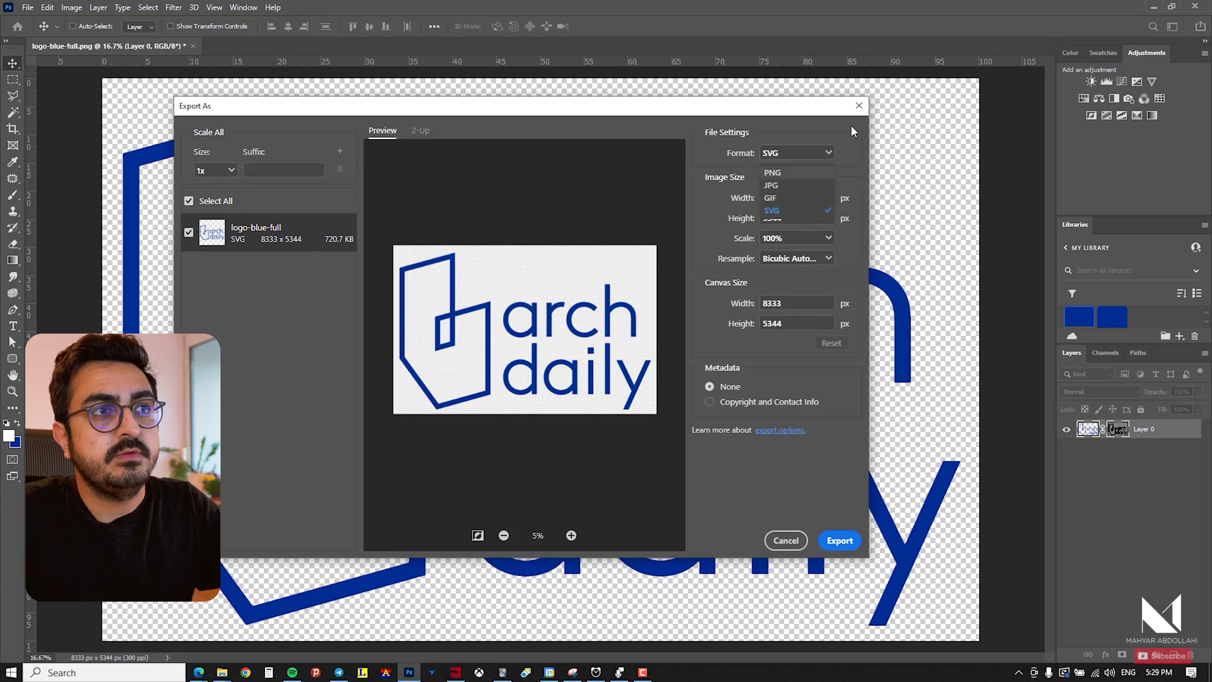
left_click(860, 108)
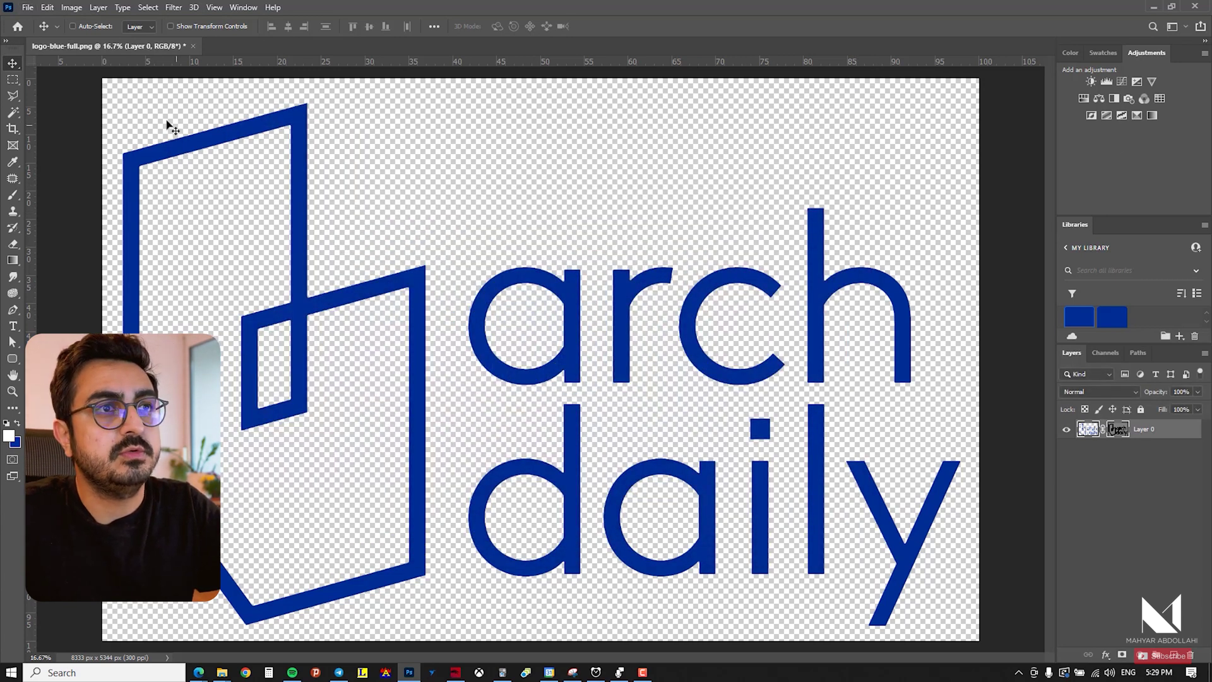
Start saving the logo under a new file type, opening the Save As format choices.
left_click(28, 9)
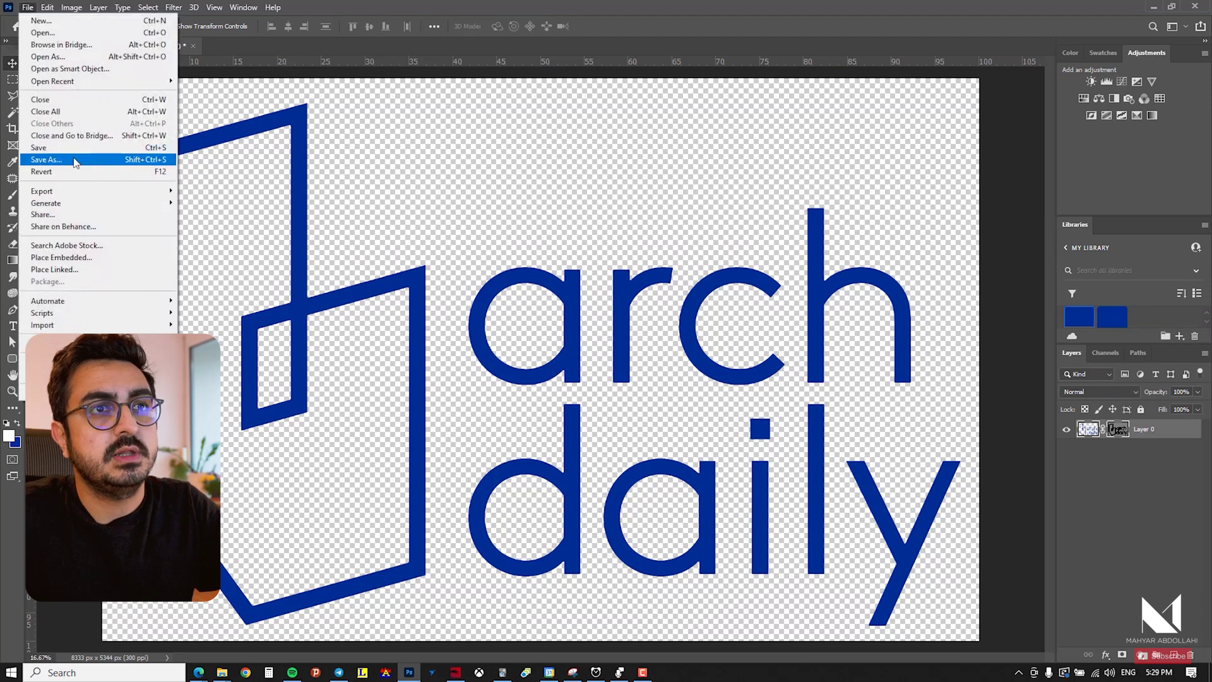
left_click(46, 159)
left_click(349, 415)
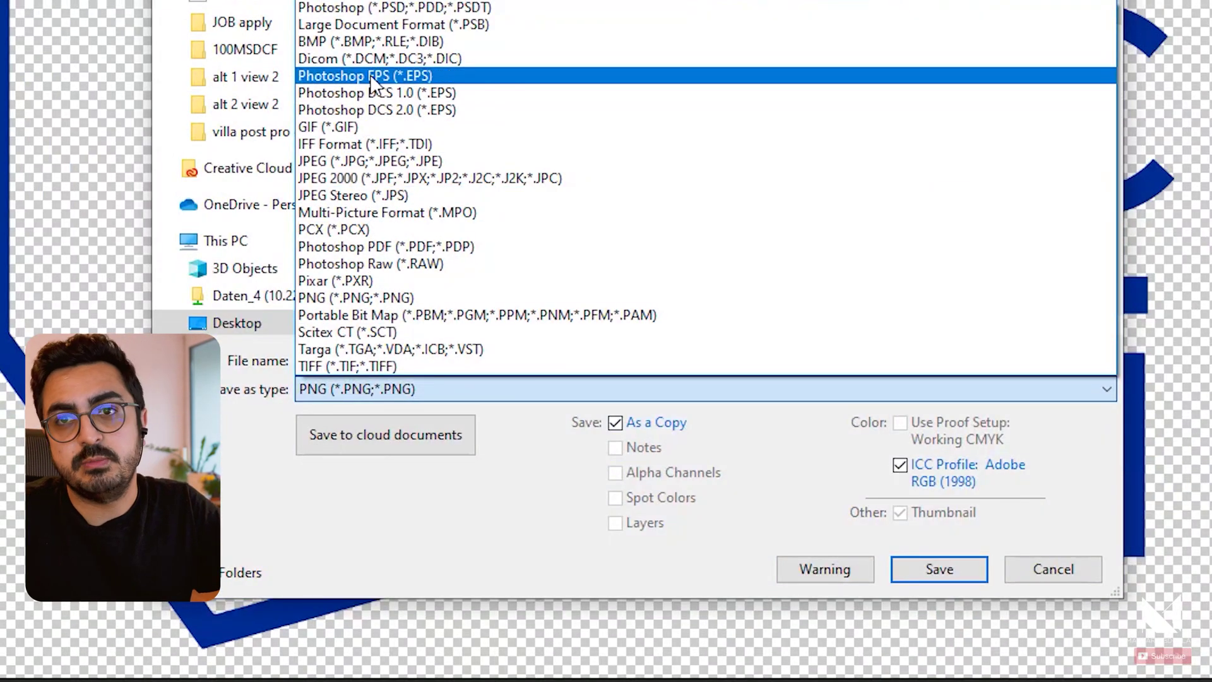